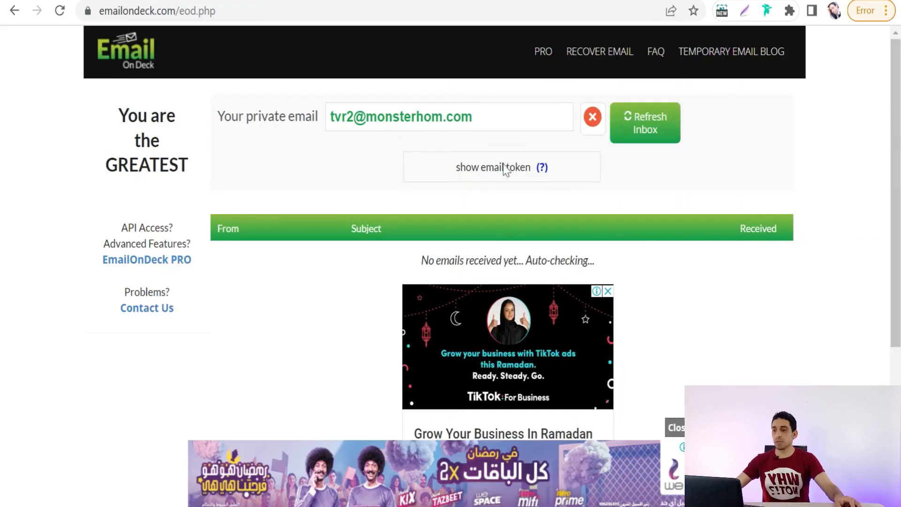
Copy the temporary e-mail address, switch to the Kittl sign-up form, and fill in the name and the copied e-mail address
{"action": "triple_click", "coordinate": [381, 118]}
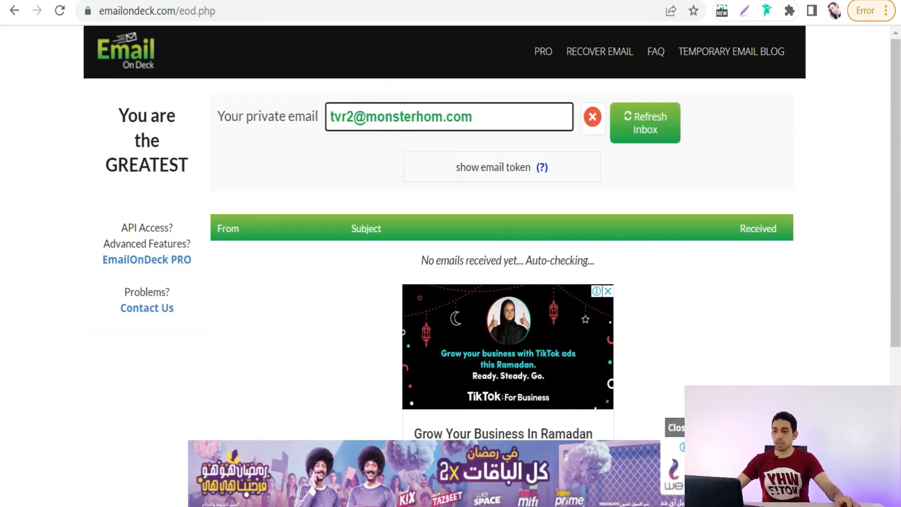
{"action": "right_click", "coordinate": [381, 119]}
{"action": "left_click", "coordinate": [399, 132]}
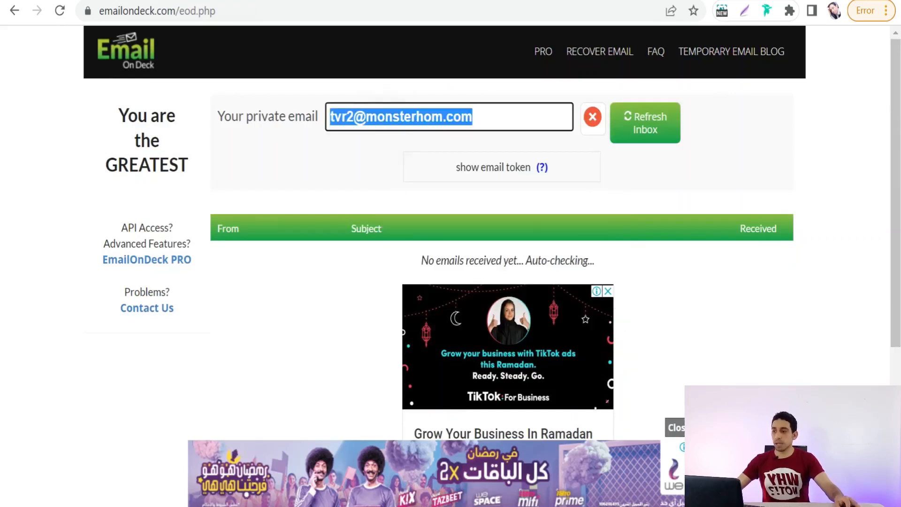
{"action": "left_click", "coordinate": [120, 1]}
{"action": "left_click", "coordinate": [197, 255]}
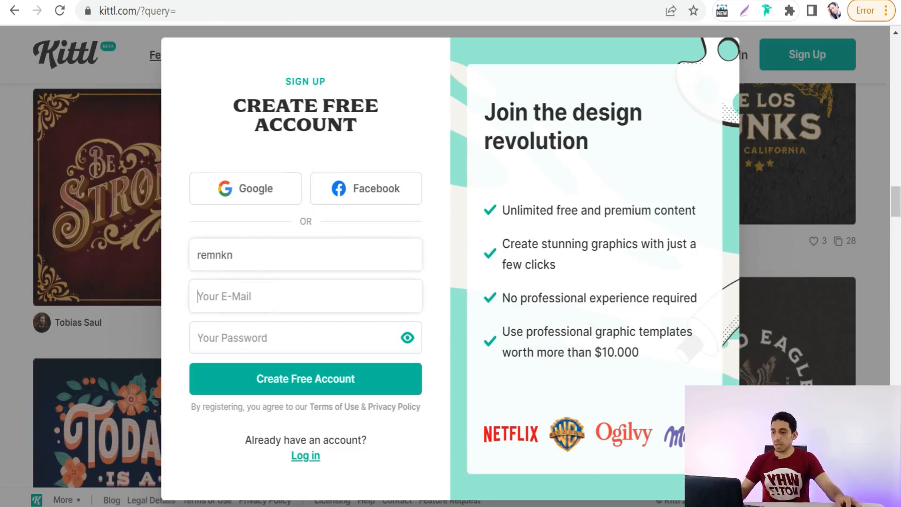
{"action": "left_click", "coordinate": [231, 295]}
{"action": "key", "text": "ctrl+v"}
Enter the account password and create the free Kittl account
{"action": "left_click", "coordinate": [244, 332]}
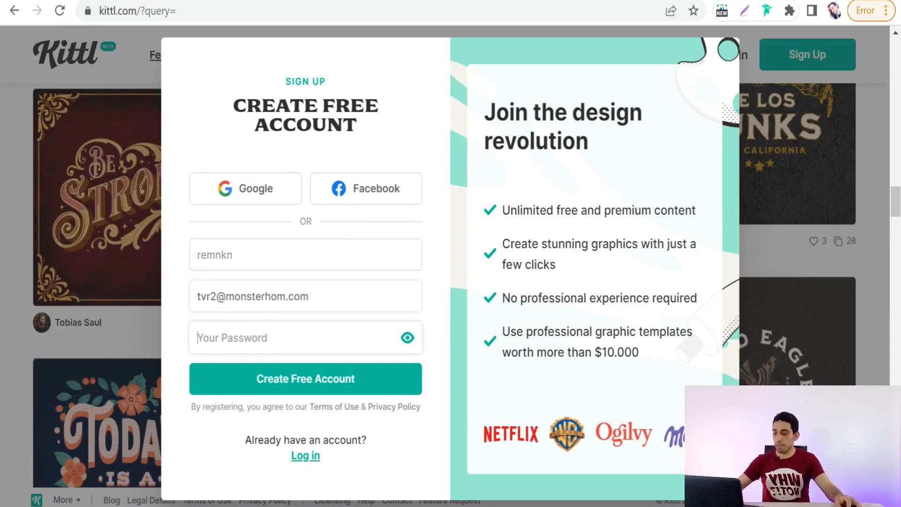
{"action": "type", "text": "••••"}
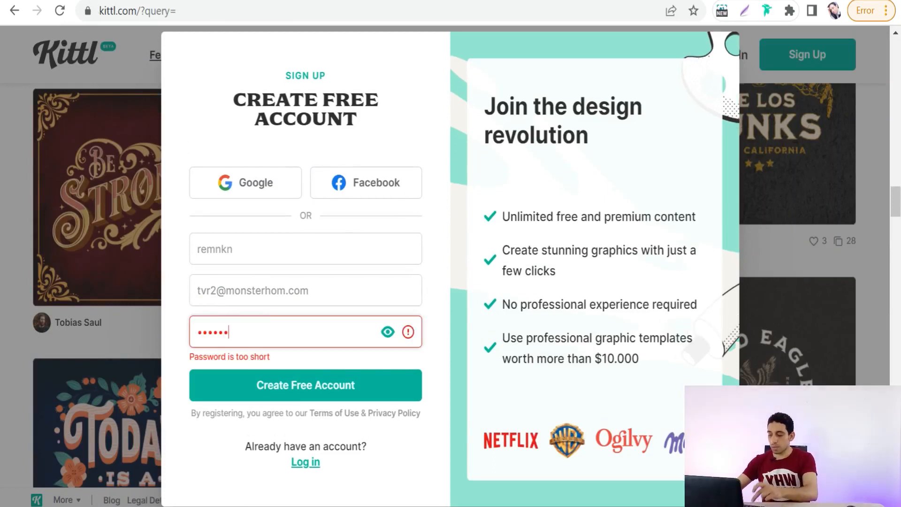
{"action": "type", "text": "•••••"}
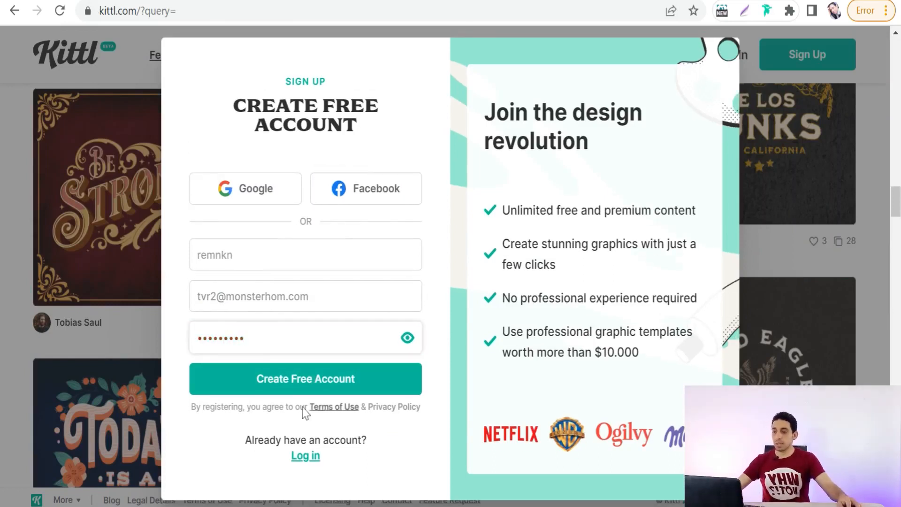
{"action": "left_click", "coordinate": [292, 389]}
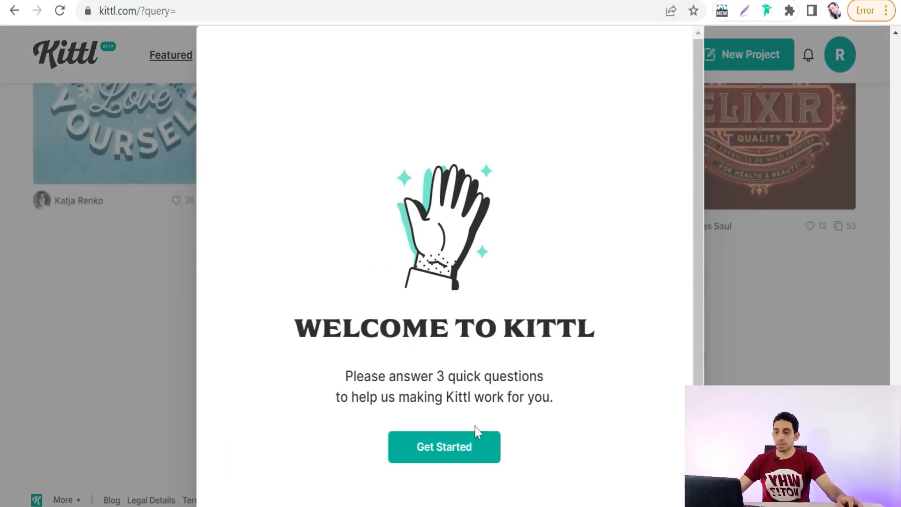
Answer the three welcome questions with Freelancer, Product Design and Canva
{"action": "left_click", "coordinate": [448, 457]}
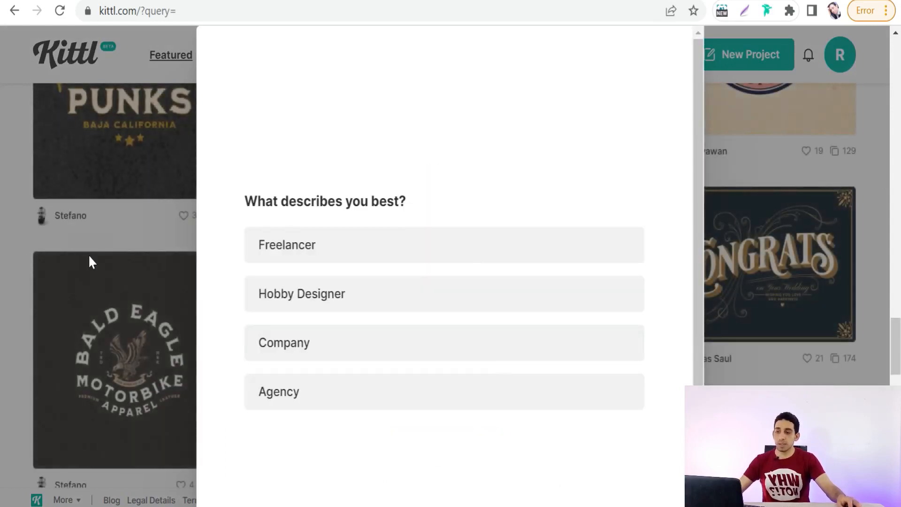
{"action": "left_click", "coordinate": [281, 253]}
{"action": "left_click", "coordinate": [291, 284]}
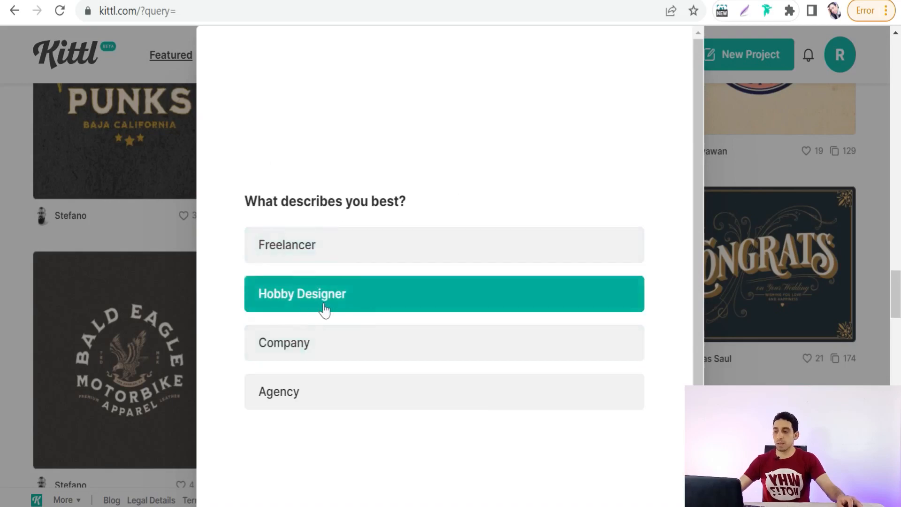
{"action": "left_click", "coordinate": [287, 249]}
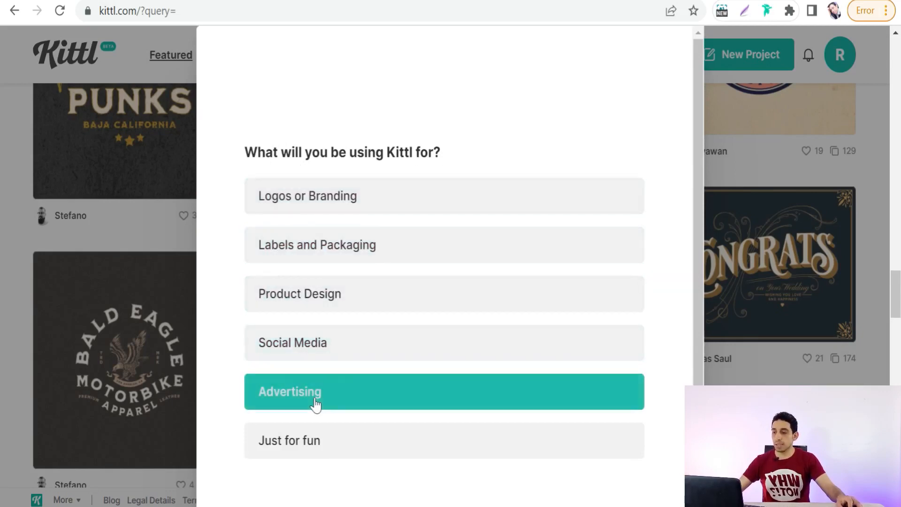
{"action": "left_click", "coordinate": [287, 297]}
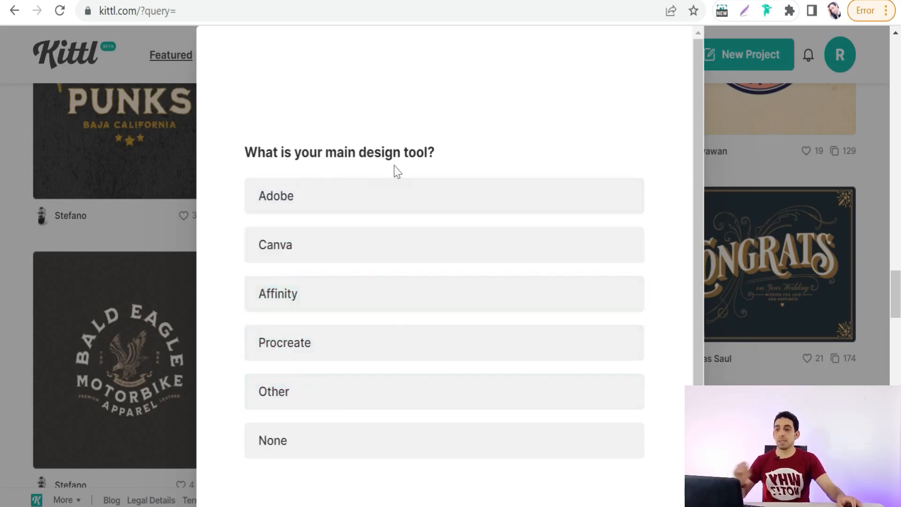
{"action": "left_click", "coordinate": [306, 243]}
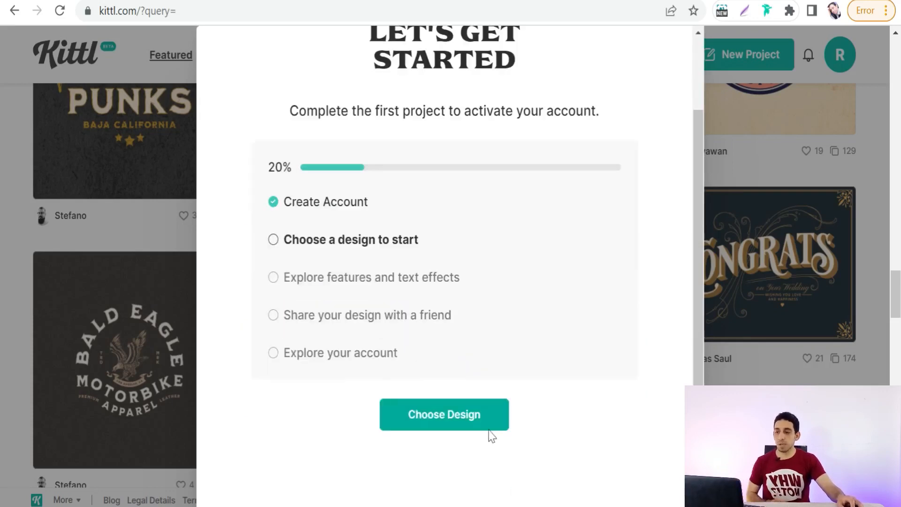
Open the dark red floral "Lovely Day" wishes design as the first project, reloading the page if needed, and skip the editor tour
{"action": "left_click", "coordinate": [439, 420]}
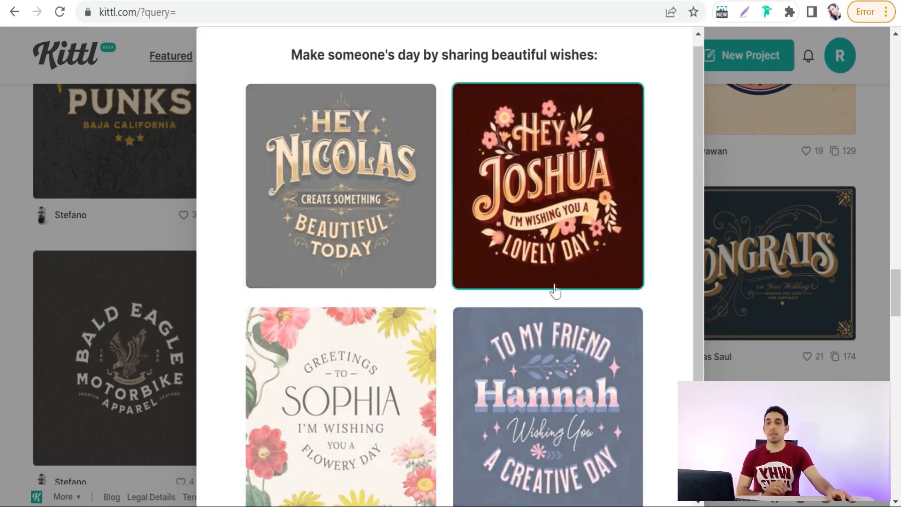
{"action": "left_click", "coordinate": [550, 169]}
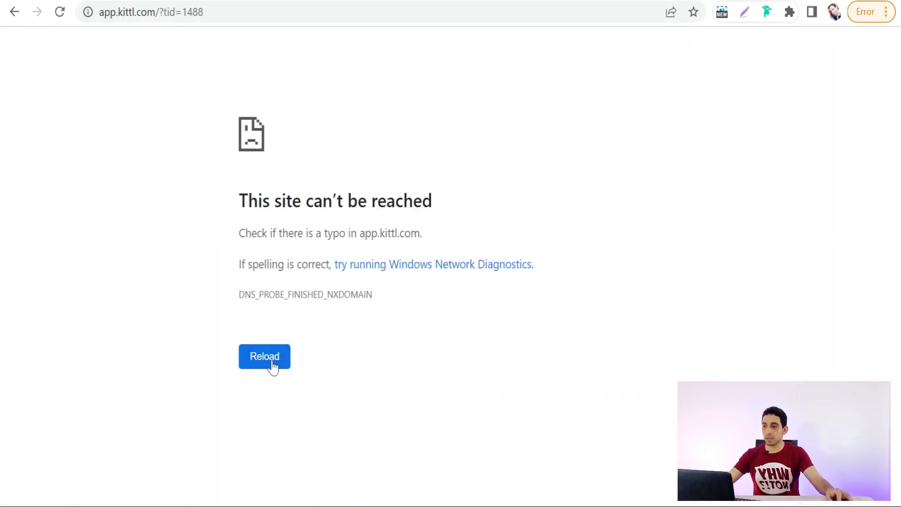
{"action": "left_click", "coordinate": [265, 357]}
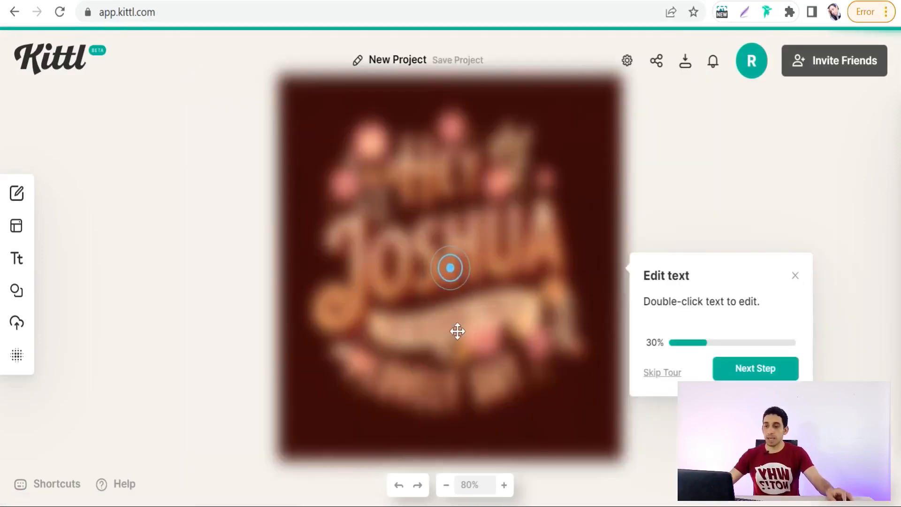
{"action": "left_click", "coordinate": [666, 373]}
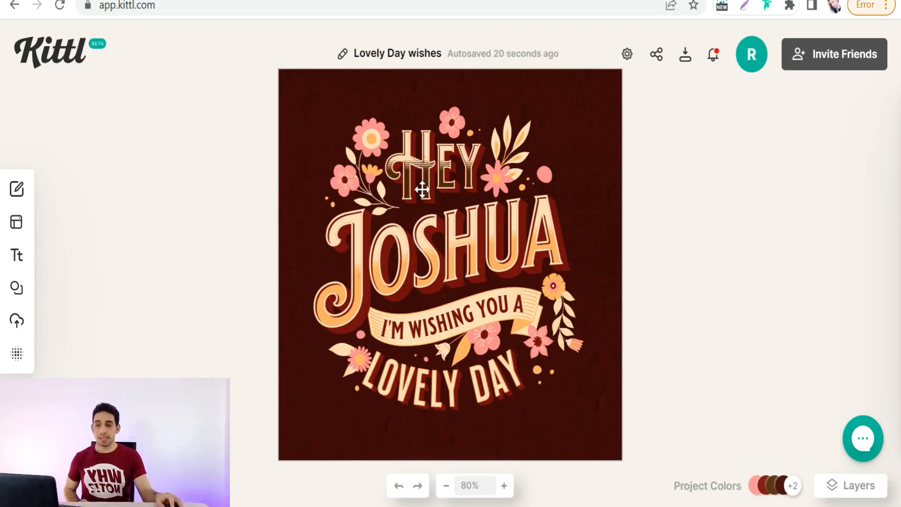
Recolor the "HEY" text with an orange fill and a dark grey second color
{"action": "left_click", "coordinate": [428, 167]}
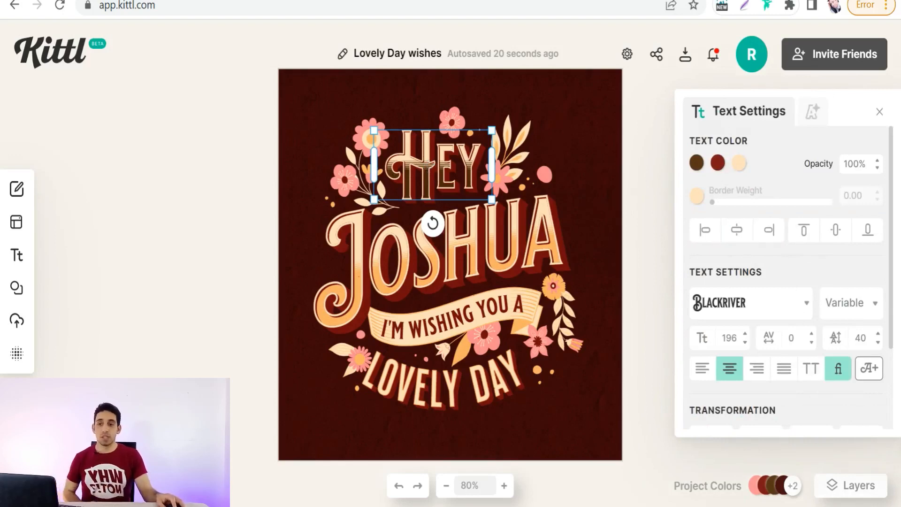
{"action": "left_click", "coordinate": [696, 165]}
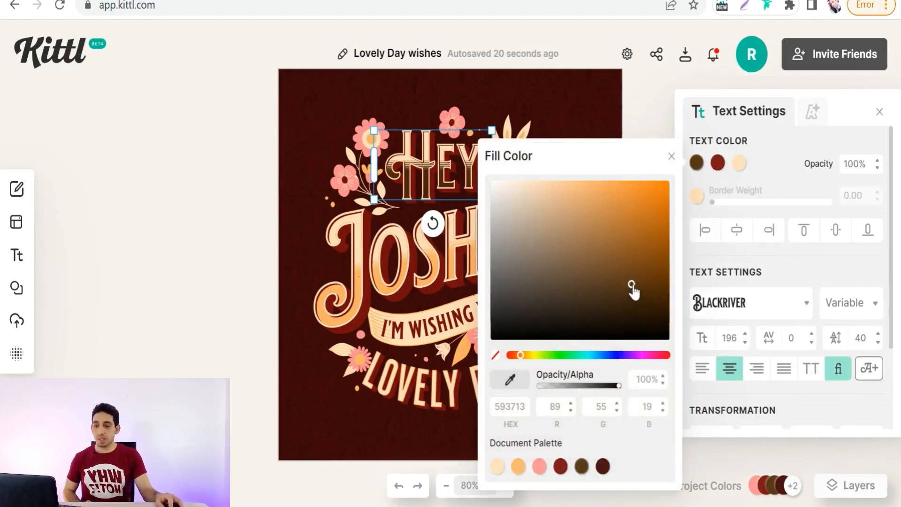
{"action": "left_click", "coordinate": [632, 203]}
{"action": "left_click", "coordinate": [717, 163]}
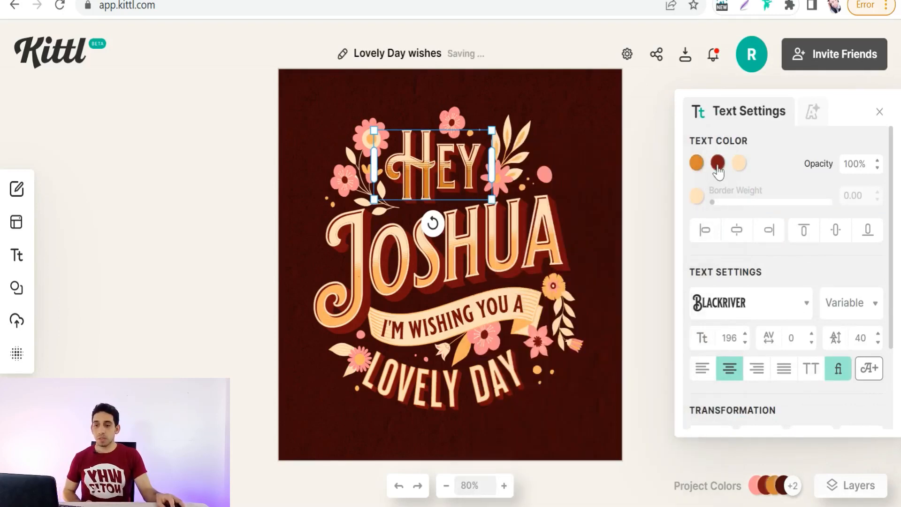
{"action": "left_click_drag", "start_coordinate": [637, 277], "coordinate": [543, 302]}
Set the decoration color of the "HEY" text to brown 956c39
{"action": "left_click", "coordinate": [740, 164]}
{"action": "left_click", "coordinate": [740, 164]}
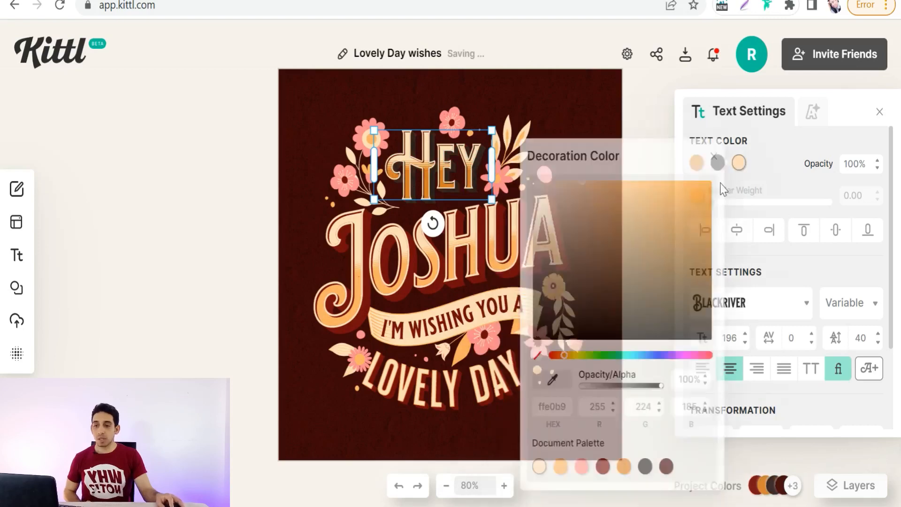
{"action": "left_click", "coordinate": [632, 238]}
{"action": "left_click_drag", "start_coordinate": [644, 254], "coordinate": [644, 248]}
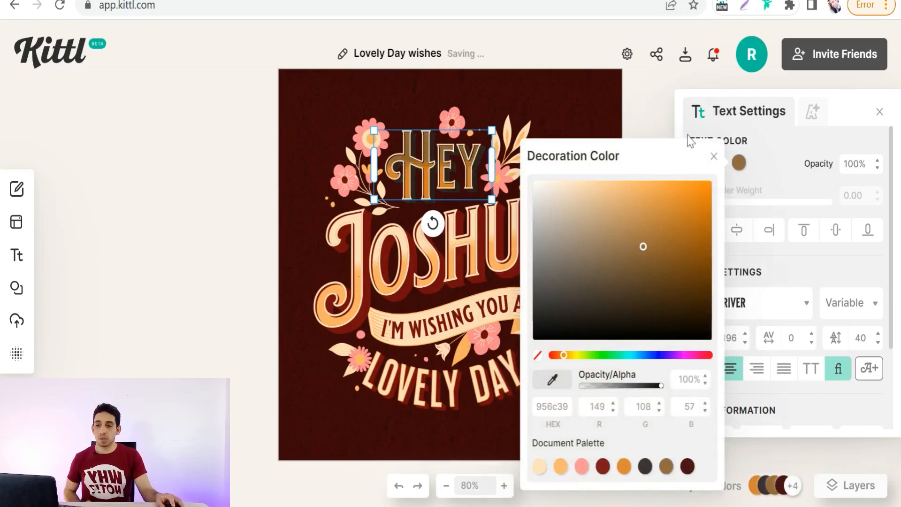
{"action": "left_click", "coordinate": [714, 156]}
Change the typeface of the "HEY" text to Bangers
{"action": "left_click", "coordinate": [449, 169]}
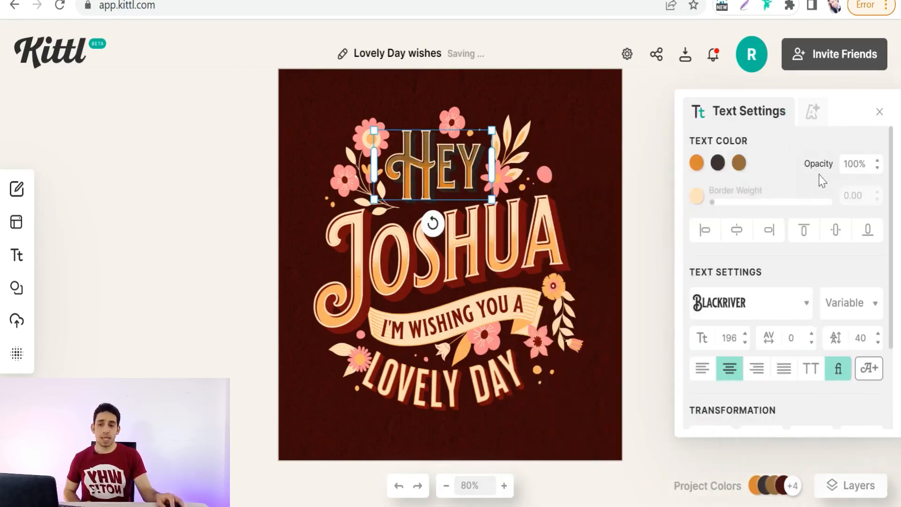
{"action": "scroll", "coordinate": [730, 250], "scroll_direction": "down", "scroll_amount": 2}
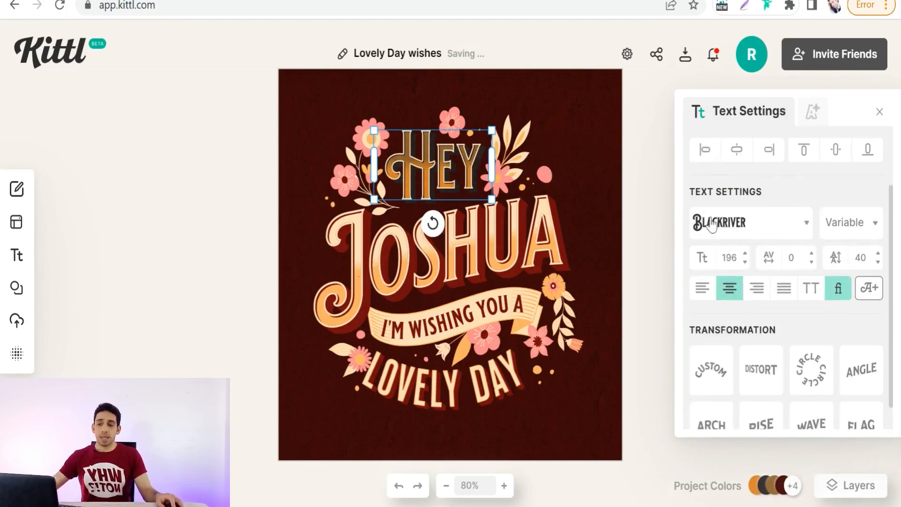
{"action": "left_click", "coordinate": [808, 228]}
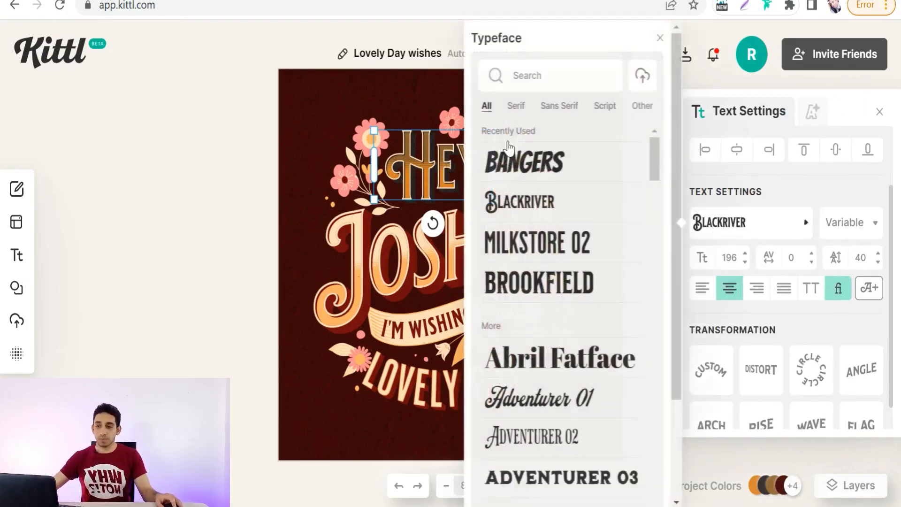
{"action": "scroll", "coordinate": [511, 271], "scroll_direction": "down", "scroll_amount": 7}
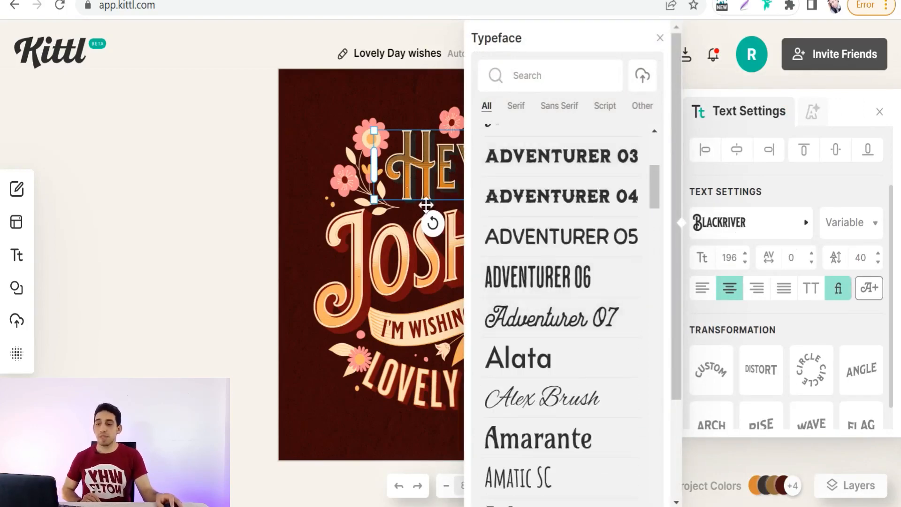
{"action": "scroll", "coordinate": [532, 302], "scroll_direction": "down", "scroll_amount": 10}
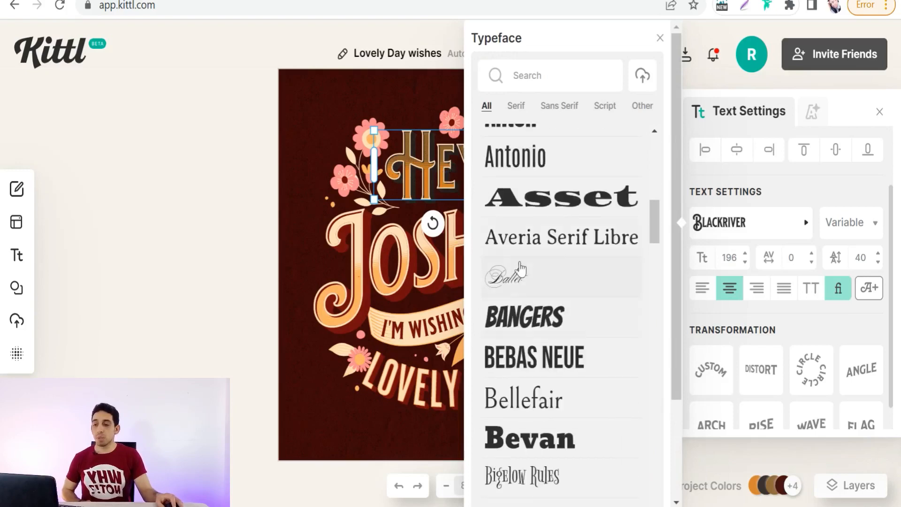
{"action": "left_click", "coordinate": [521, 326]}
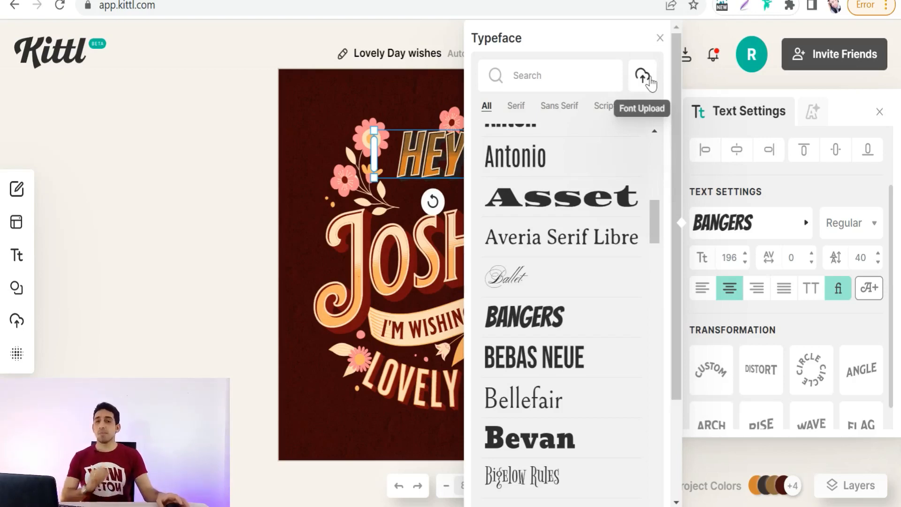
{"action": "left_click", "coordinate": [660, 37]}
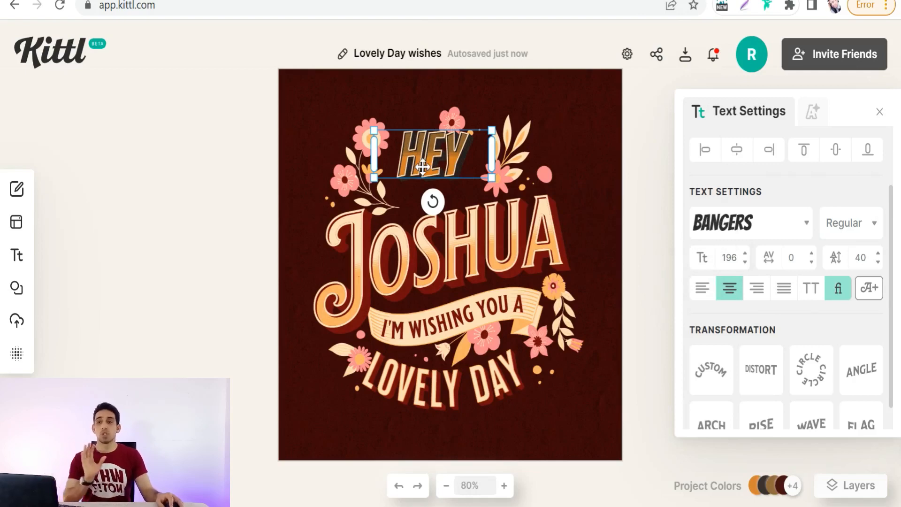
Try smaller font sizes on the "HEY" text, ending at 189
{"action": "left_click", "coordinate": [745, 263]}
{"action": "left_click", "coordinate": [745, 263]}
{"action": "left_click", "coordinate": [745, 263]}
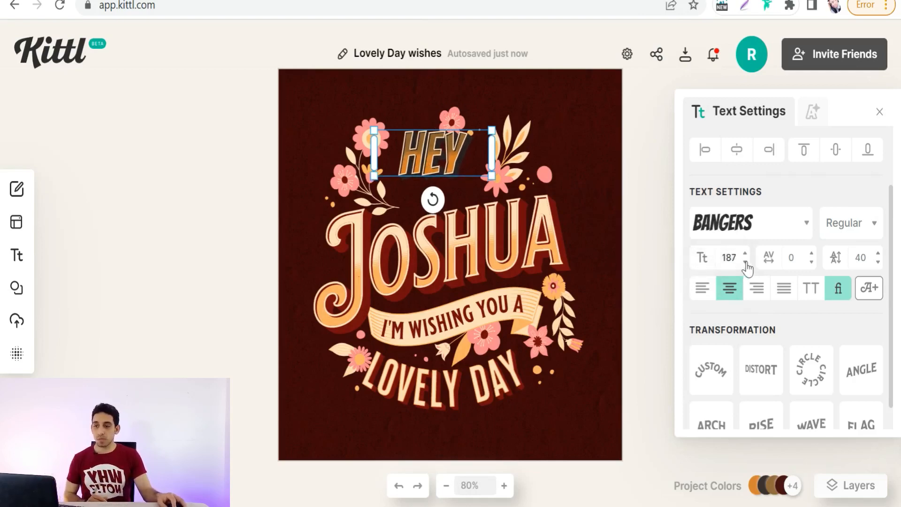
{"action": "left_click", "coordinate": [745, 263]}
{"action": "left_click", "coordinate": [745, 253]}
{"action": "left_click", "coordinate": [745, 253]}
{"action": "left_click", "coordinate": [746, 253]}
{"action": "left_click", "coordinate": [745, 252]}
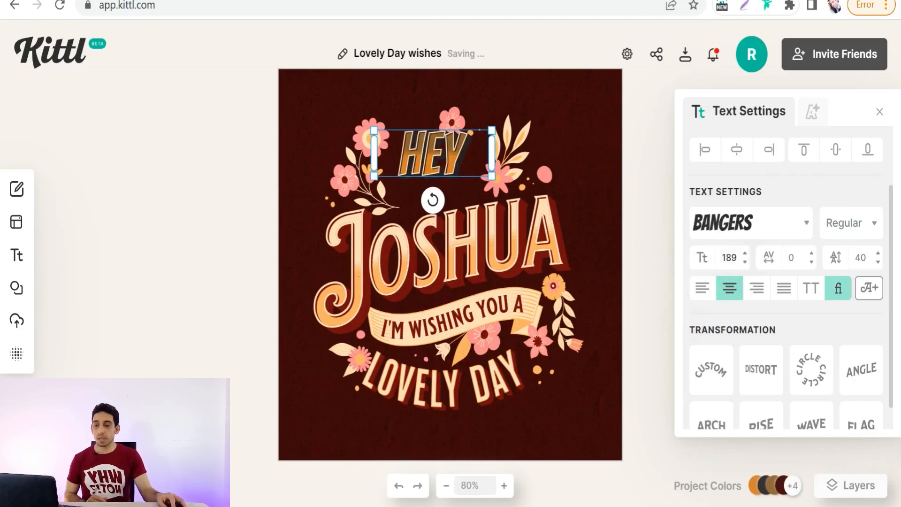
Set the font size of the "HEY" text to 200 and align the text to the center
{"action": "left_click", "coordinate": [729, 257]}
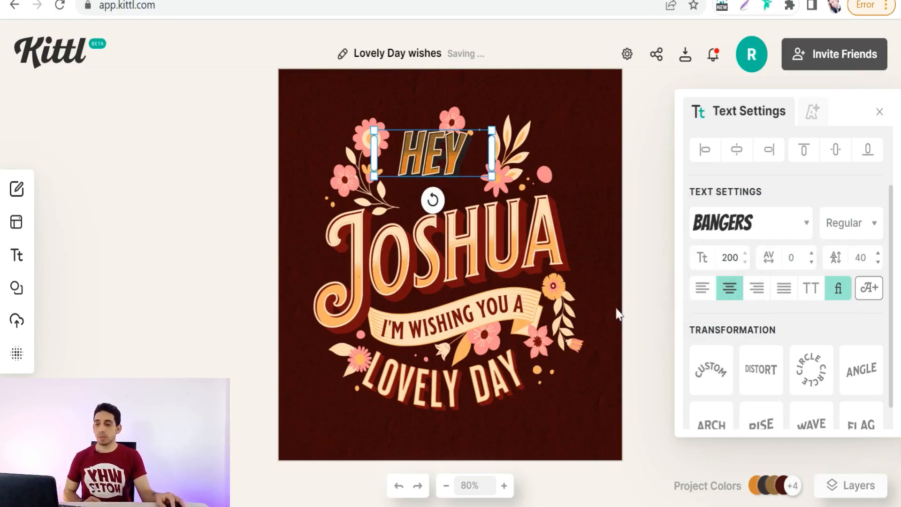
{"action": "left_click", "coordinate": [703, 297]}
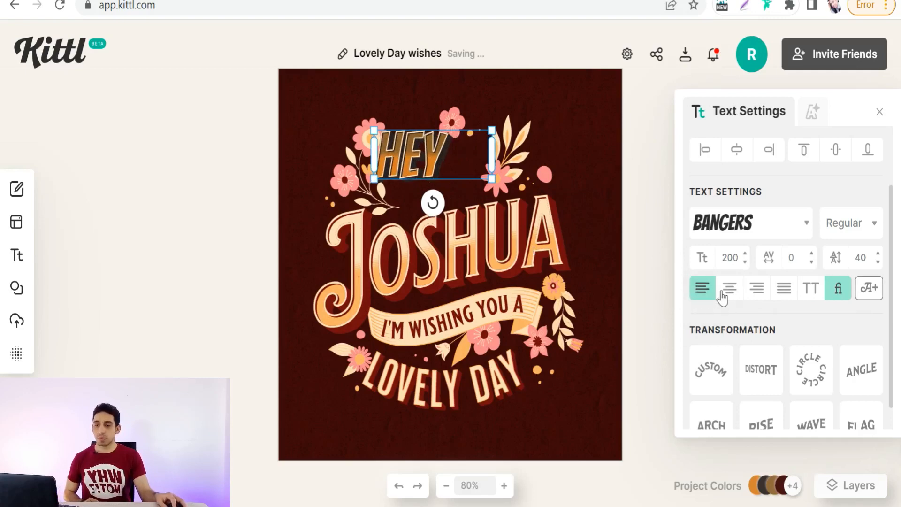
{"action": "left_click", "coordinate": [729, 290]}
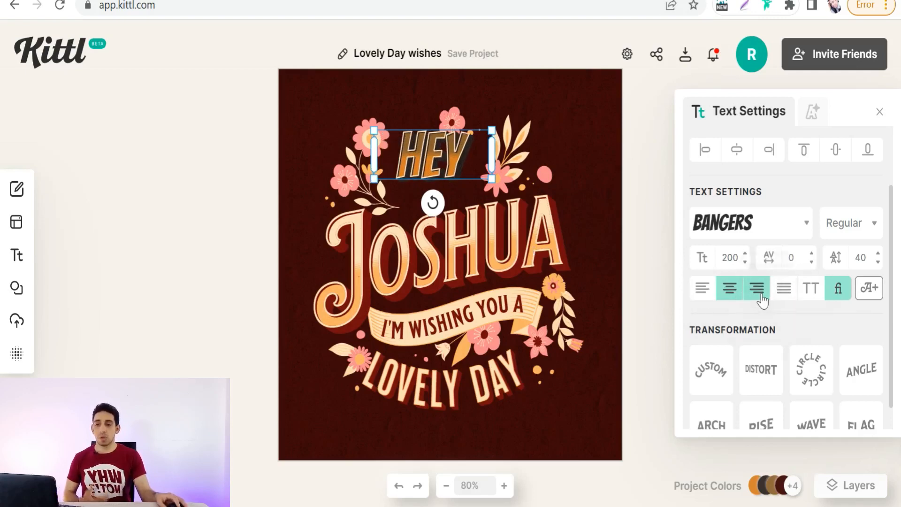
Insert the © glyph from the Bangers glyph set at the end of the "HEY" text
{"action": "left_click", "coordinate": [870, 290]}
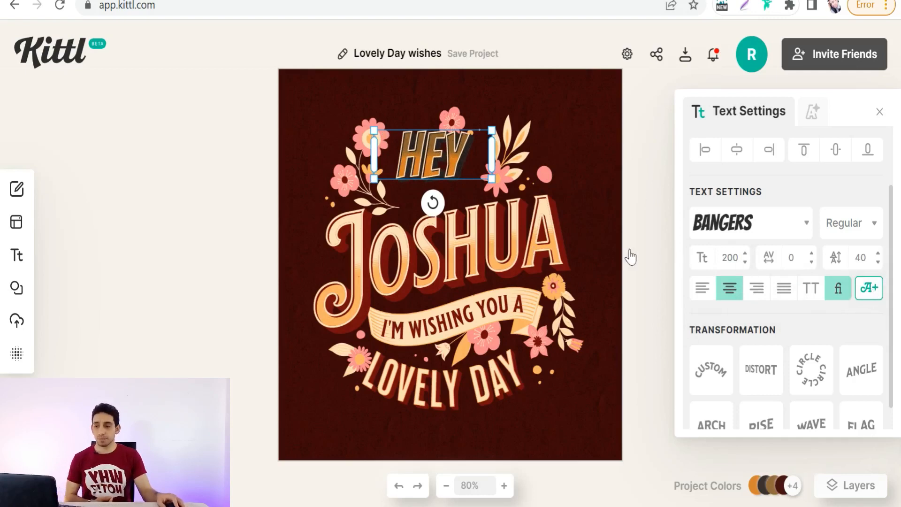
{"action": "scroll", "coordinate": [686, 270], "scroll_direction": "down", "scroll_amount": 9}
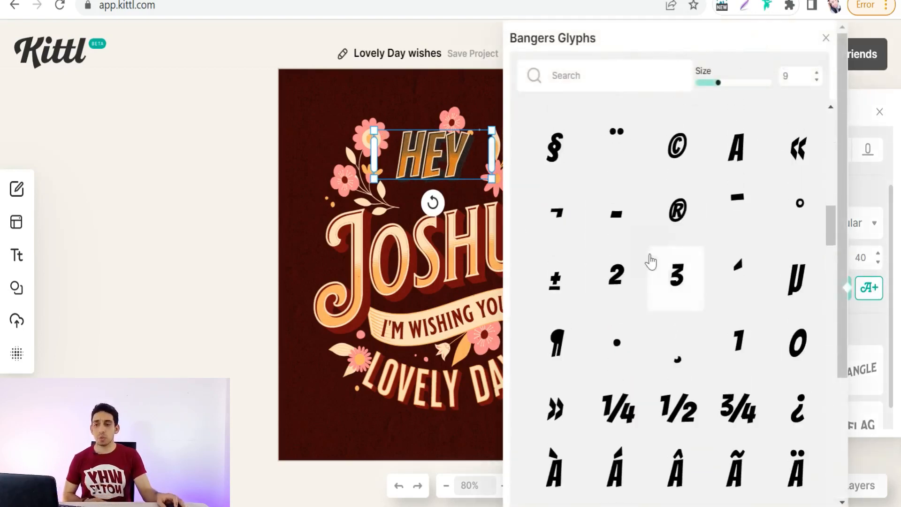
{"action": "scroll", "coordinate": [689, 322], "scroll_direction": "up", "scroll_amount": 3}
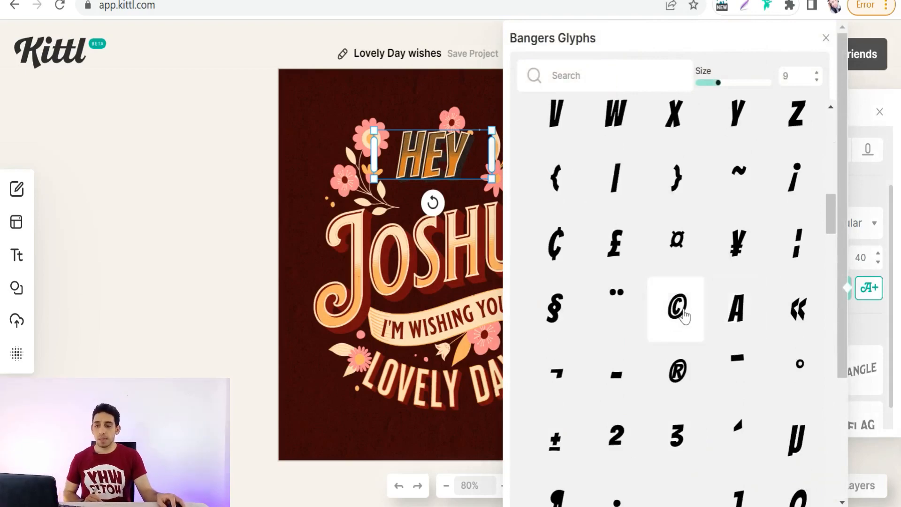
{"action": "left_click", "coordinate": [678, 308]}
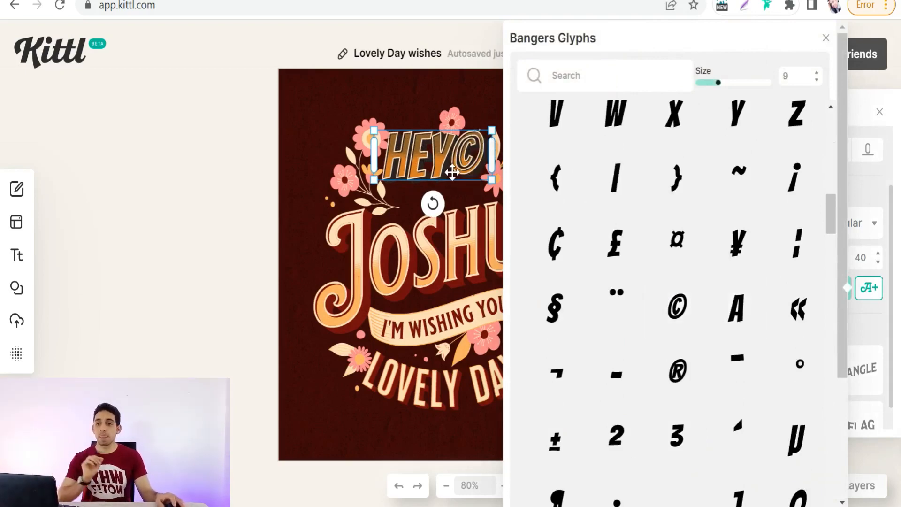
{"action": "left_click", "coordinate": [826, 39]}
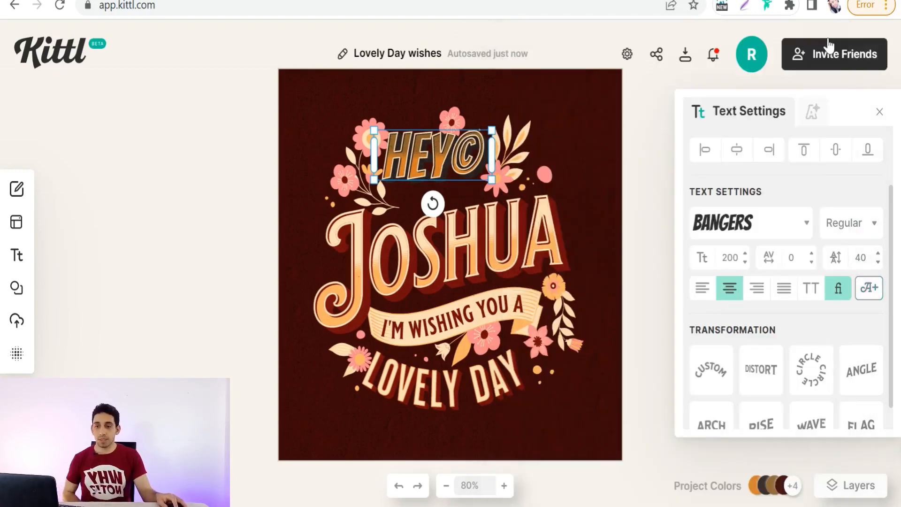
Try the Distort, Circle, Angle, Arch, Rise, Wave and Flag transformations on the "HEY©" text
{"action": "scroll", "coordinate": [823, 288], "scroll_direction": "down", "scroll_amount": 1}
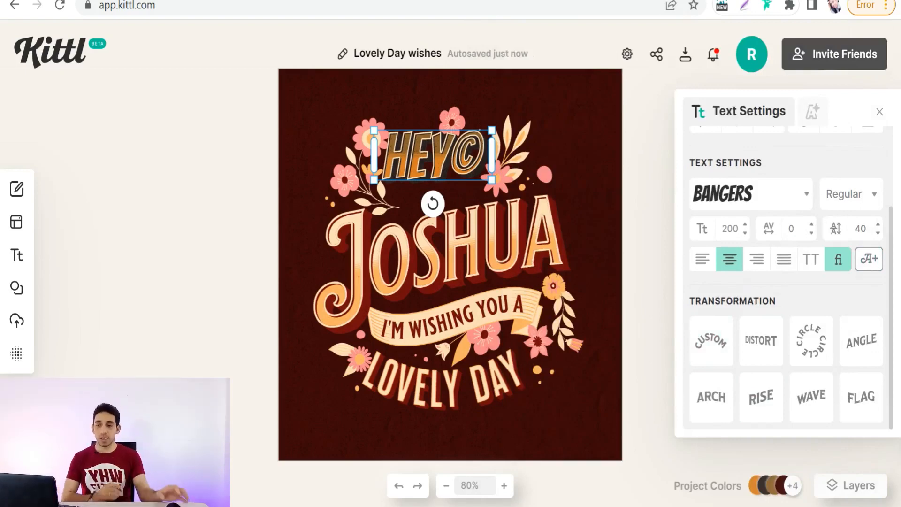
{"action": "left_click", "coordinate": [764, 357]}
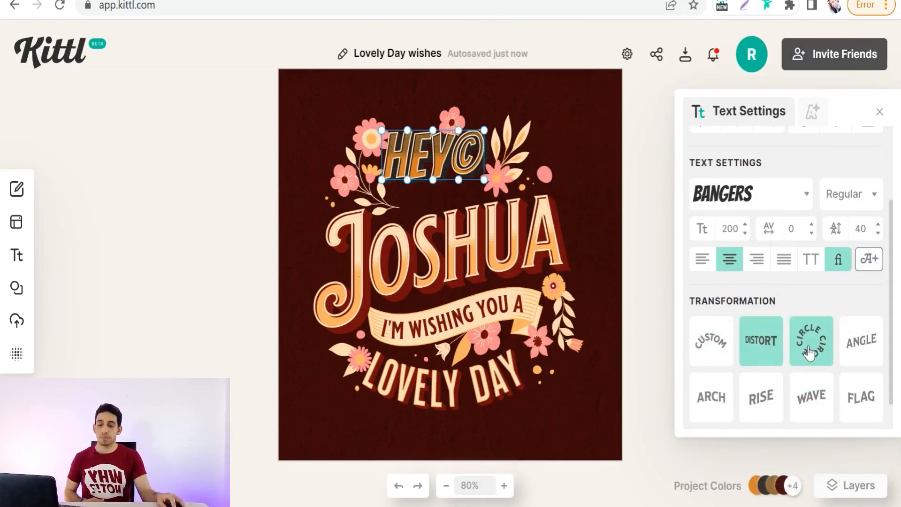
{"action": "left_click", "coordinate": [810, 353]}
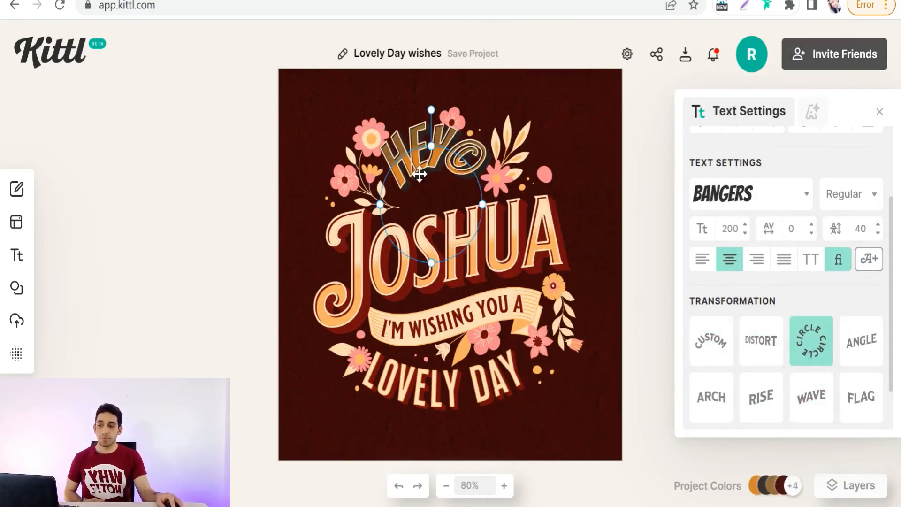
{"action": "left_click", "coordinate": [854, 347]}
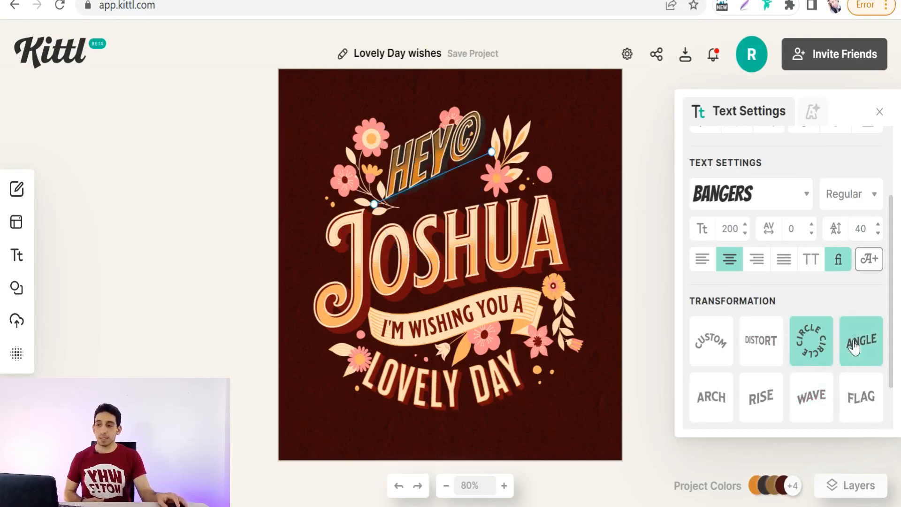
{"action": "left_click", "coordinate": [704, 400]}
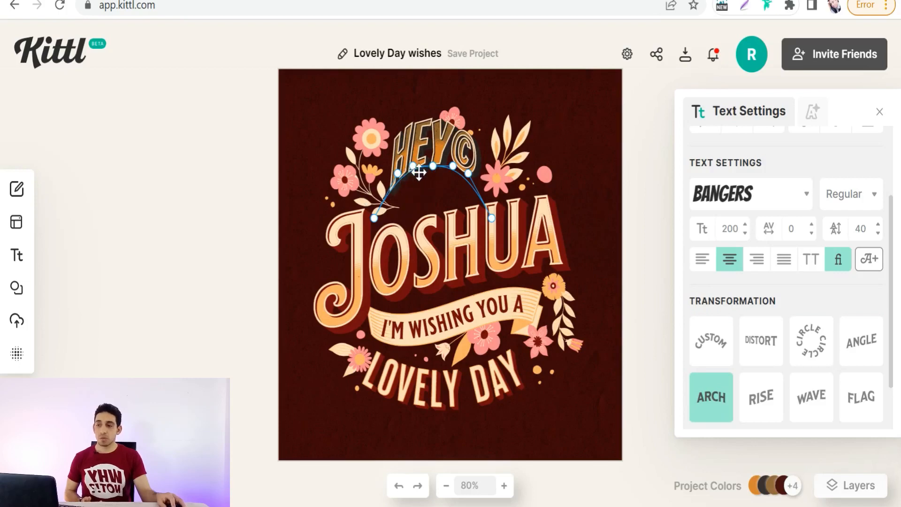
{"action": "left_click_drag", "start_coordinate": [416, 175], "coordinate": [396, 179]}
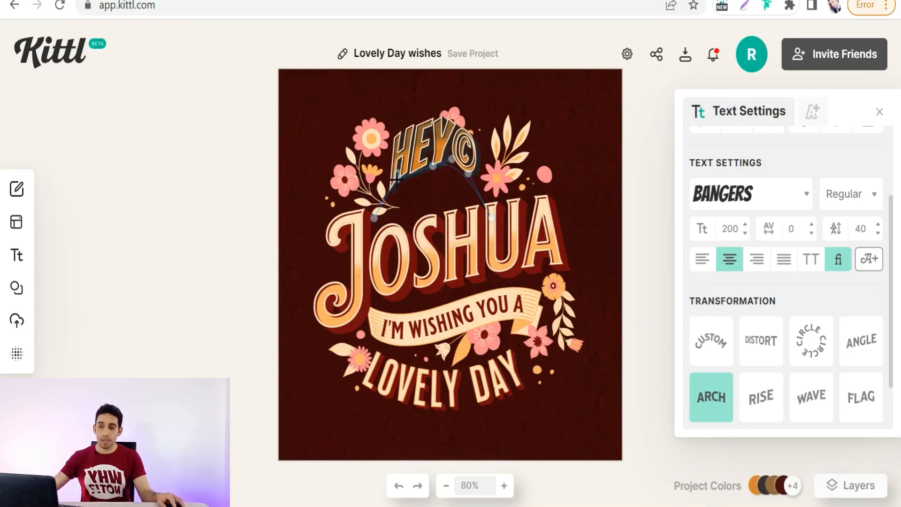
{"action": "left_click", "coordinate": [758, 399]}
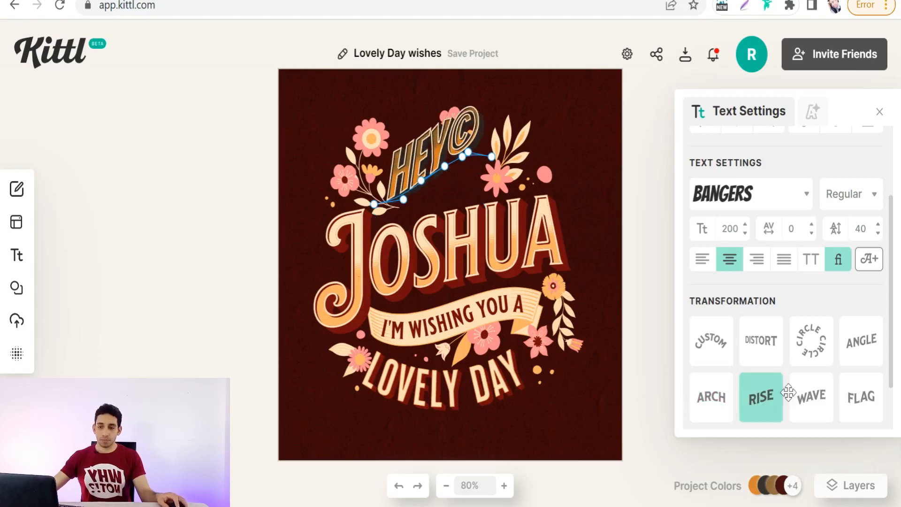
{"action": "left_click", "coordinate": [826, 410]}
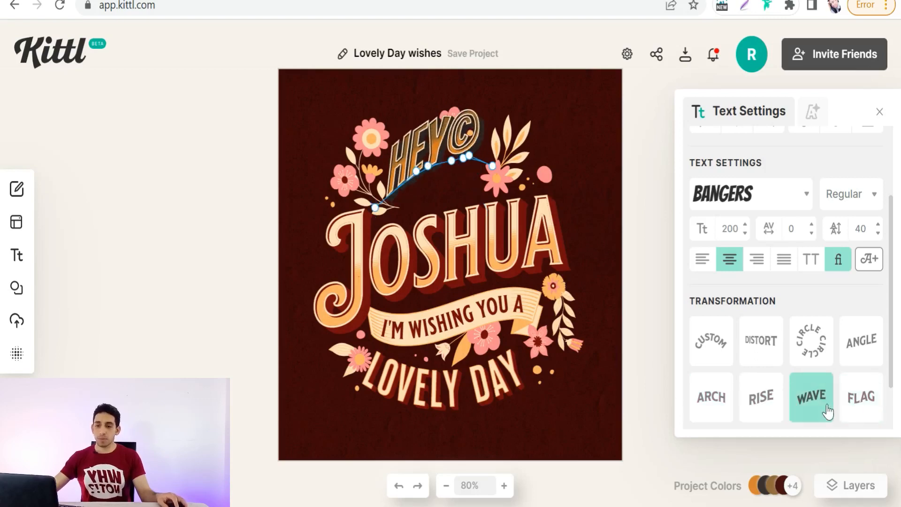
{"action": "left_click", "coordinate": [866, 409]}
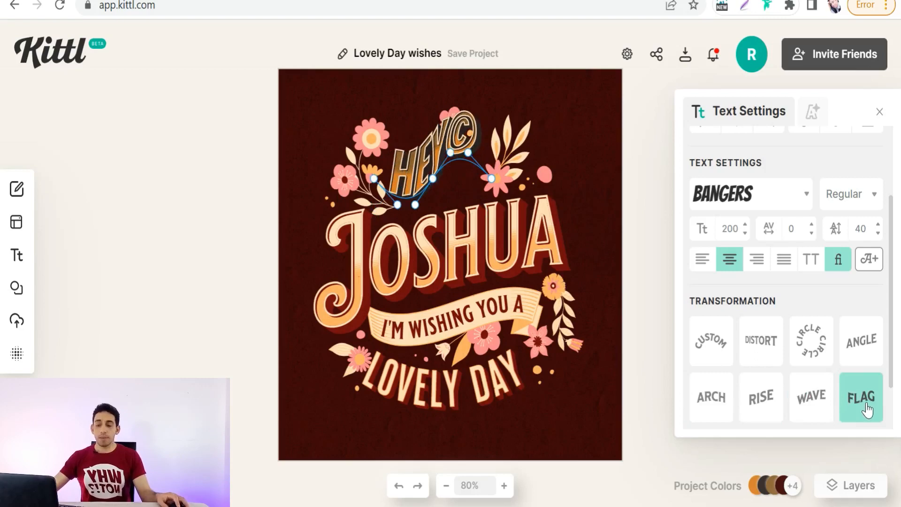
Try a Custom transformation on the "HEY©" text, pulling one curve point up near the © and another down below the H
{"action": "left_click", "coordinate": [707, 346]}
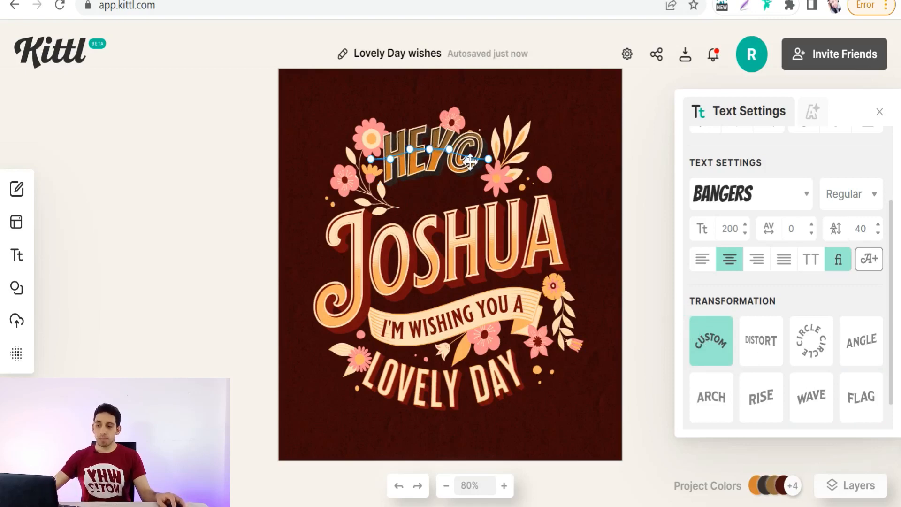
{"action": "left_click_drag", "start_coordinate": [468, 157], "coordinate": [465, 114]}
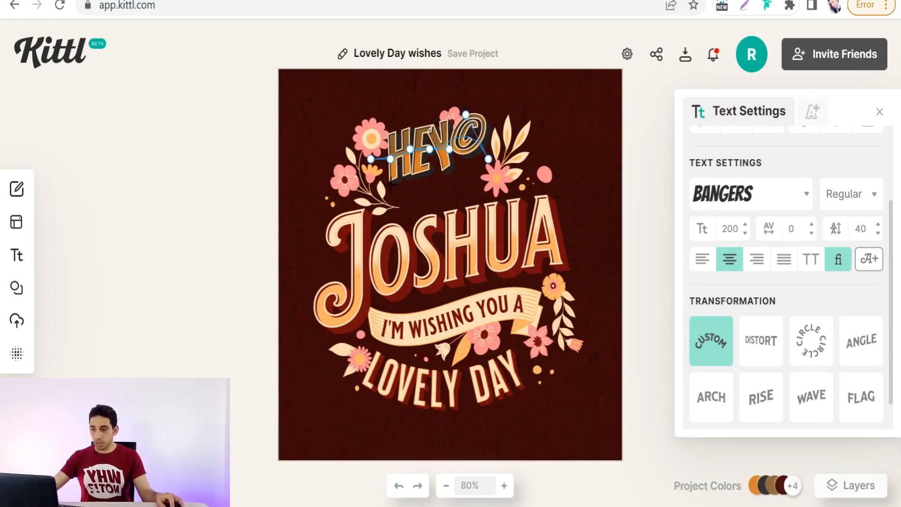
{"action": "left_click_drag", "start_coordinate": [391, 184], "coordinate": [396, 214]}
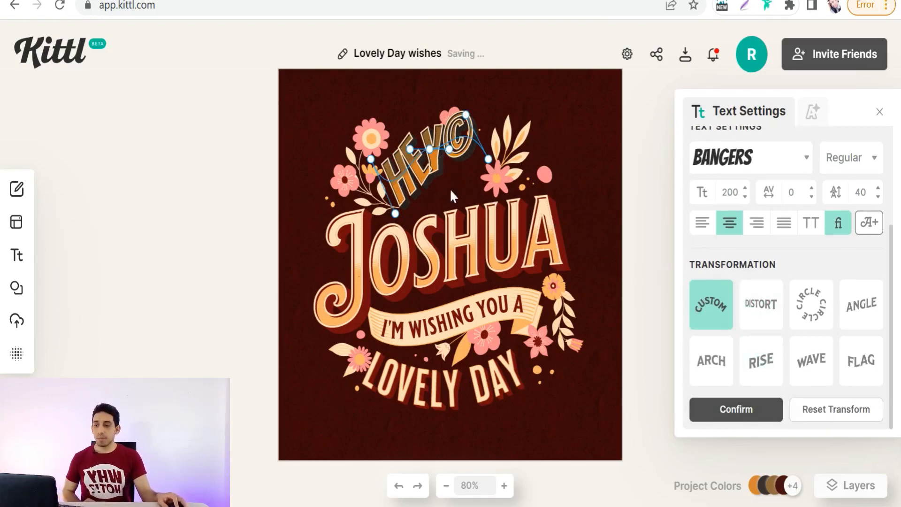
Apply the Rise transformation with an 80% curve to the "HEY©" text and confirm it
{"action": "left_click", "coordinate": [761, 361]}
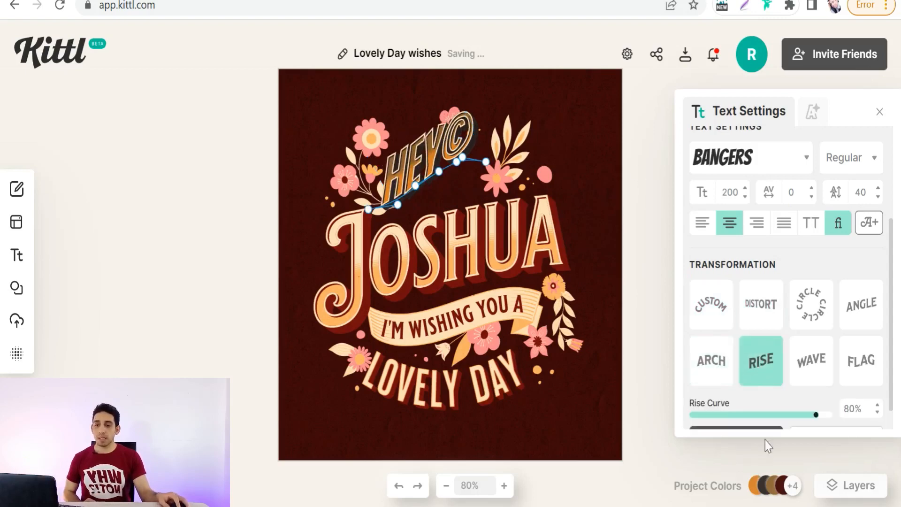
{"action": "scroll", "coordinate": [727, 391], "scroll_direction": "down", "scroll_amount": 1}
{"action": "left_click", "coordinate": [728, 422]}
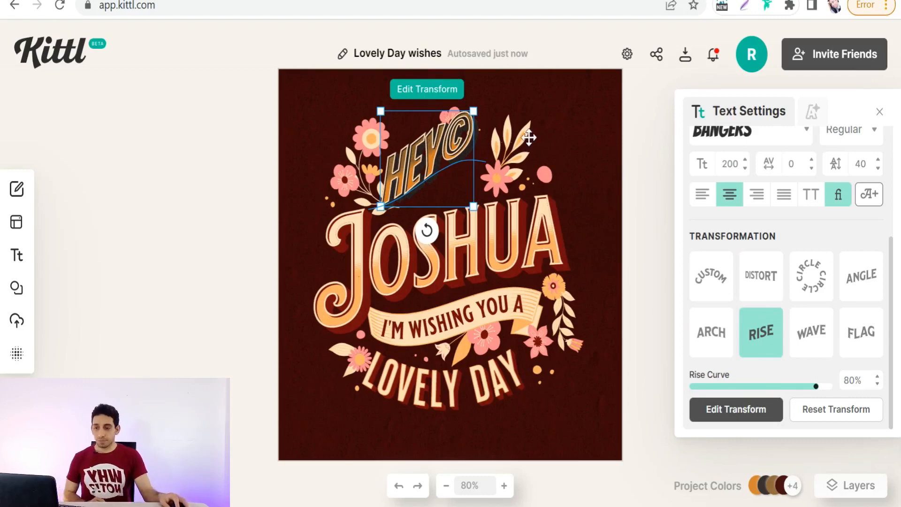
{"action": "left_click", "coordinate": [591, 127]}
Move the "HEY©" text slightly and change its wording to "HEHYTUYTUY©"
{"action": "left_click", "coordinate": [443, 159]}
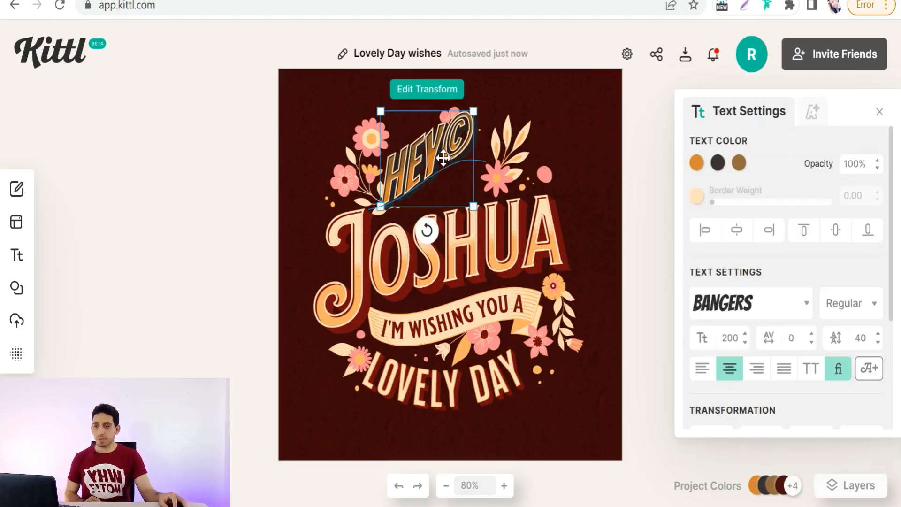
{"action": "left_click_drag", "start_coordinate": [446, 159], "coordinate": [454, 162]}
{"action": "double_click", "coordinate": [445, 161]}
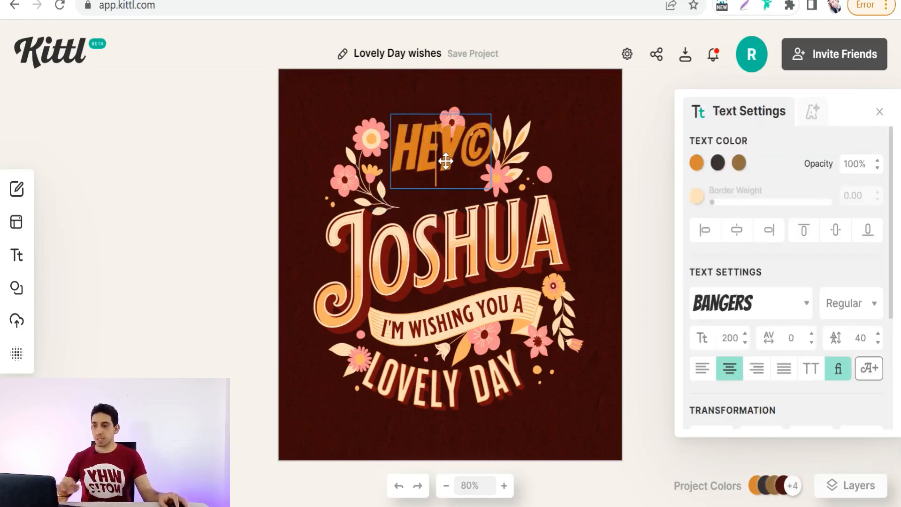
{"action": "type", "text": "HYTUYTUYTU"}
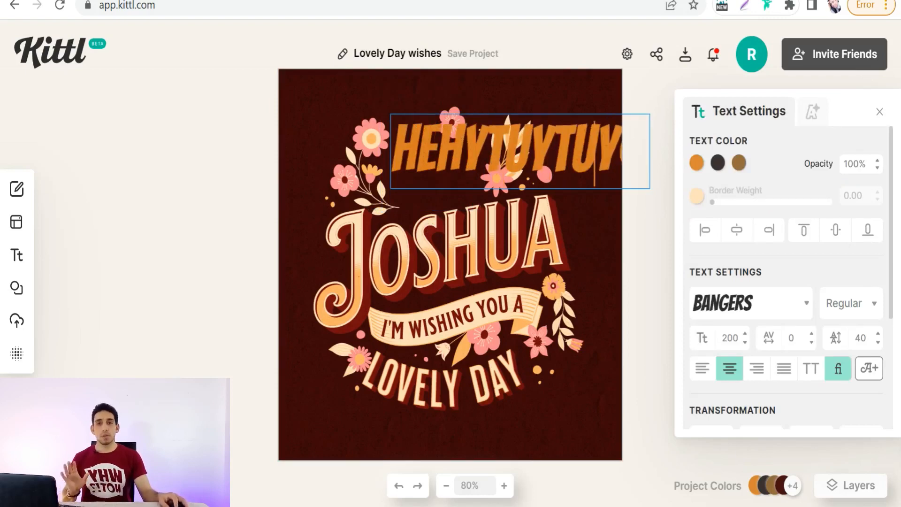
{"action": "key", "text": "Escape"}
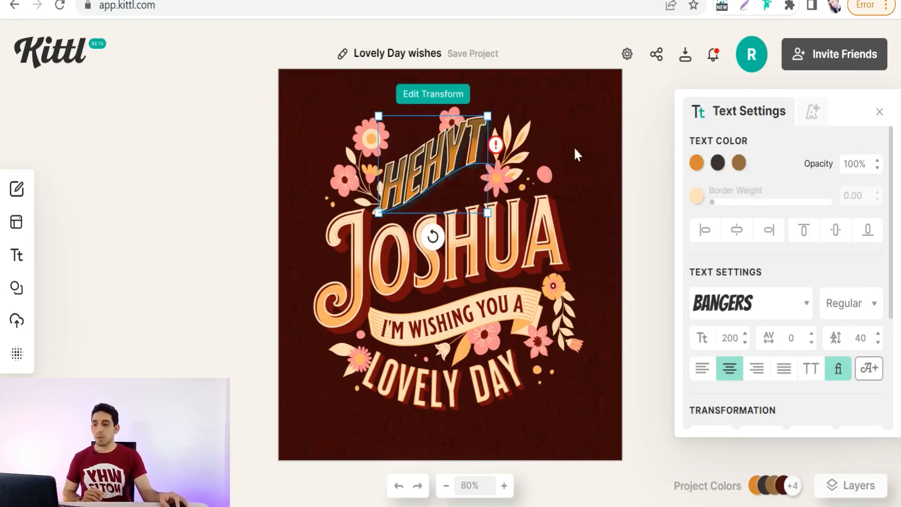
Try the Flag transformation on the large name text, settle on Wave with an 80% curve, and confirm it
{"action": "left_click", "coordinate": [535, 241]}
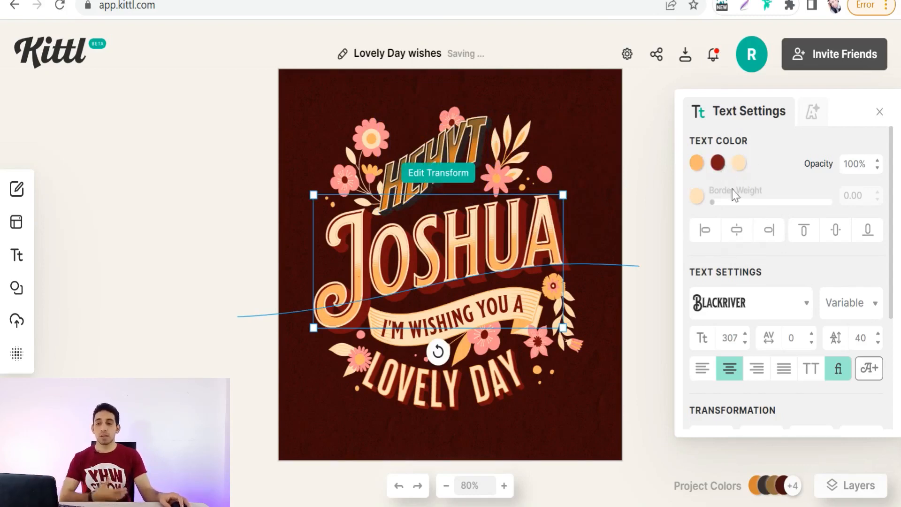
{"action": "scroll", "coordinate": [734, 183], "scroll_direction": "down", "scroll_amount": 3}
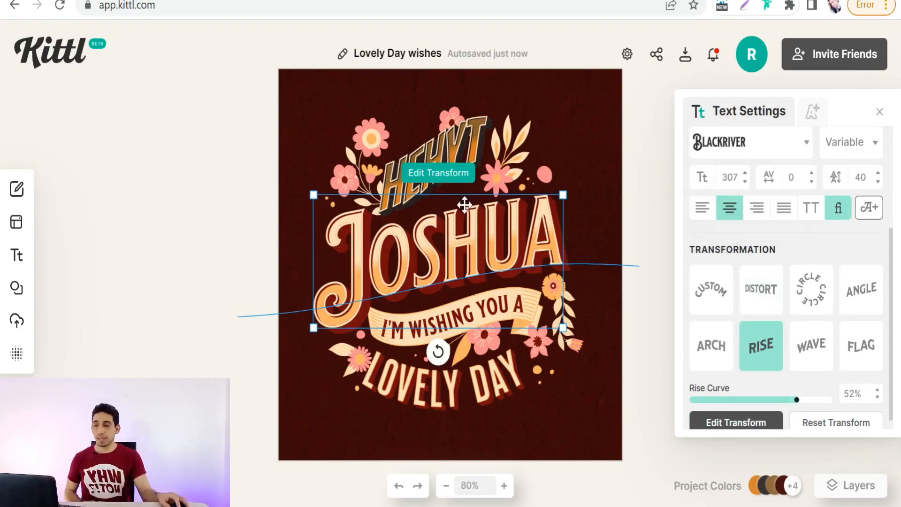
{"action": "left_click", "coordinate": [445, 175]}
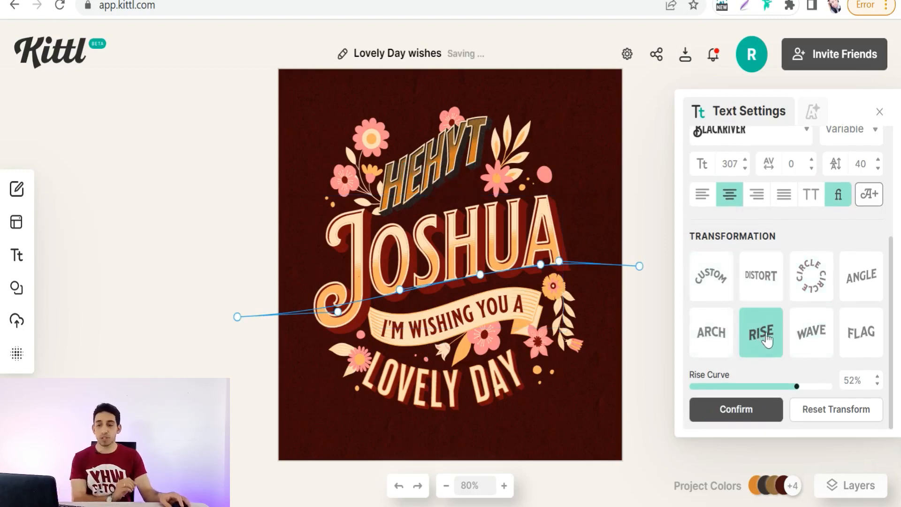
{"action": "left_click", "coordinate": [861, 343]}
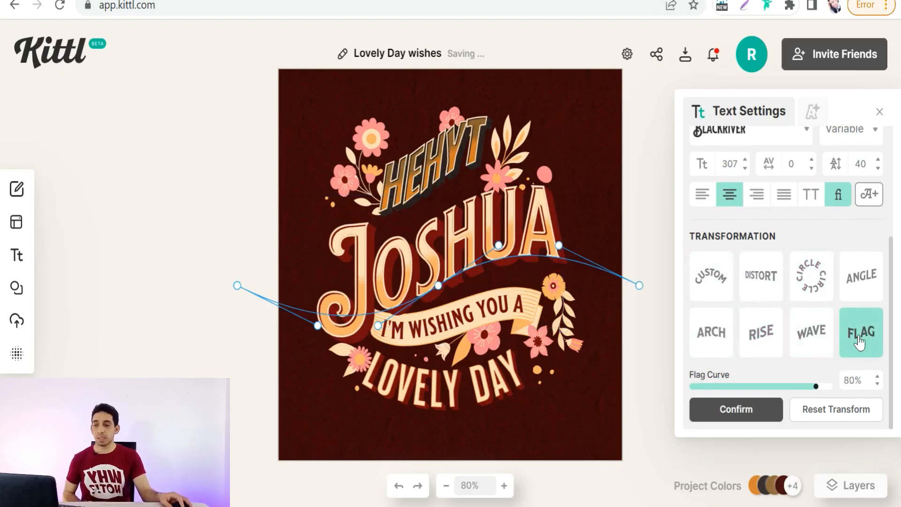
{"action": "left_click", "coordinate": [809, 343]}
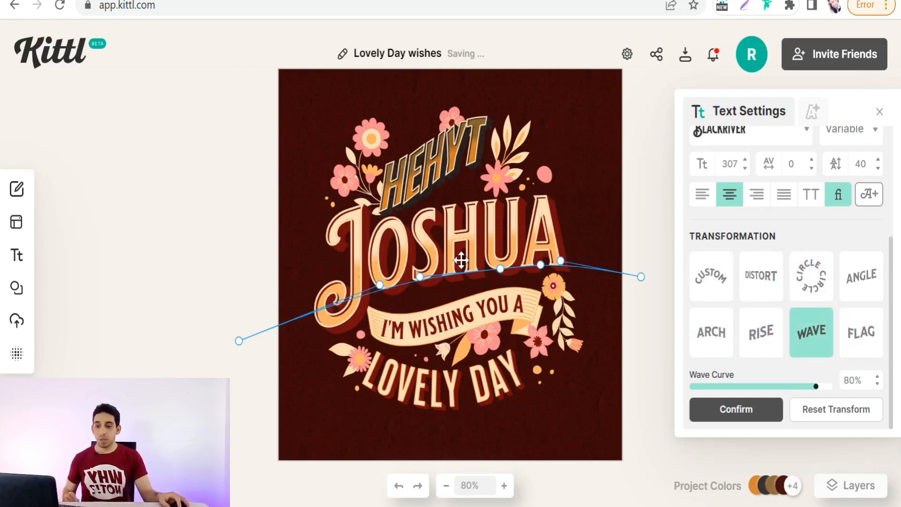
{"action": "left_click", "coordinate": [745, 412]}
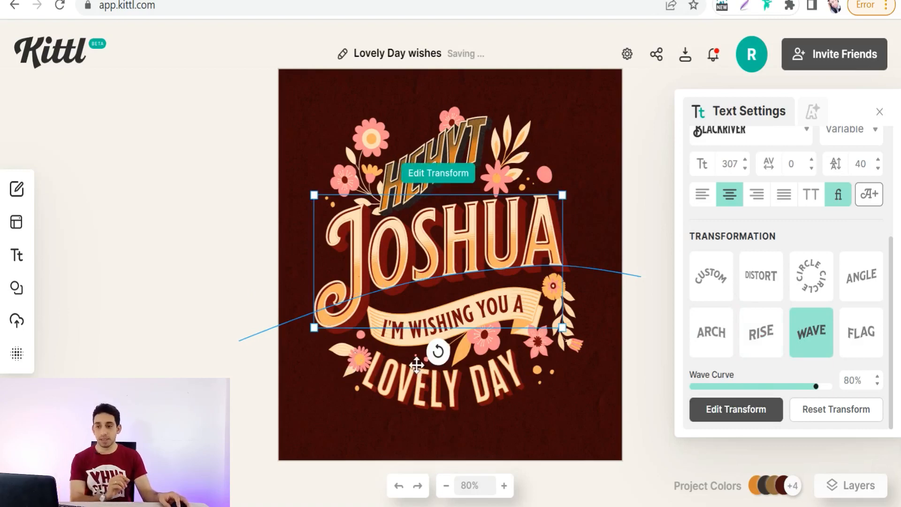
Open the layer list, select the Texture layer to view its background settings, and look through the remaining layers
{"action": "left_click", "coordinate": [355, 359]}
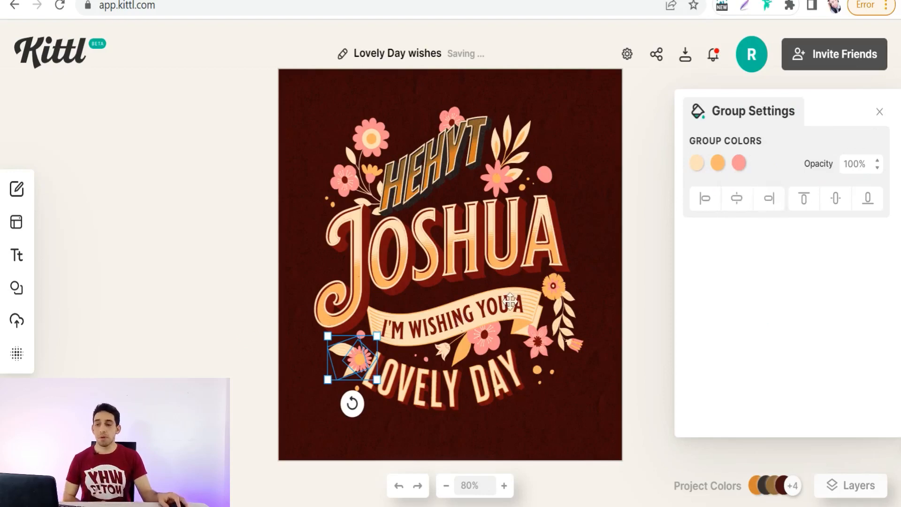
{"action": "scroll", "coordinate": [676, 312], "scroll_direction": "down", "scroll_amount": 4}
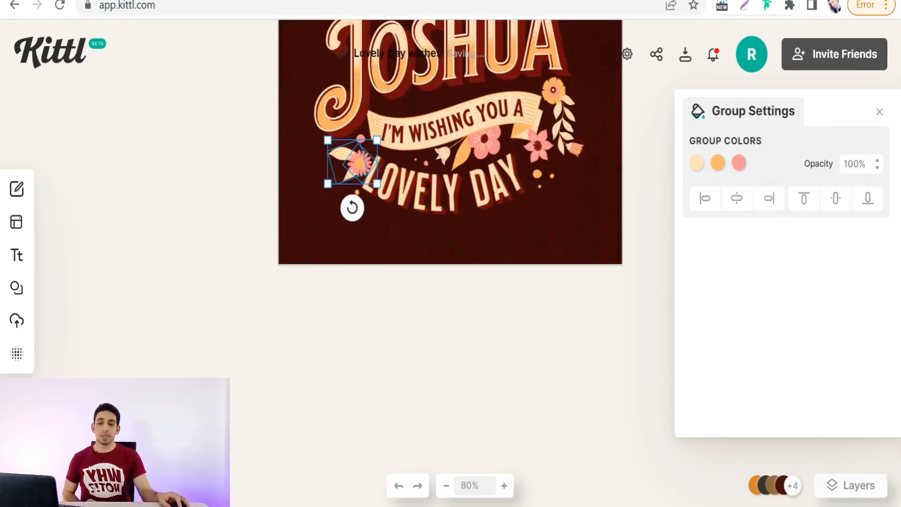
{"action": "left_click", "coordinate": [846, 492]}
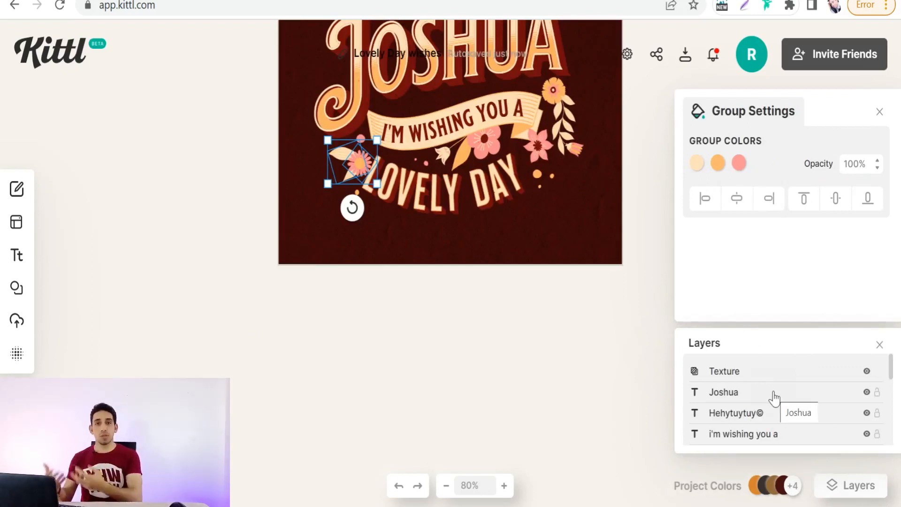
{"action": "scroll", "coordinate": [410, 259], "scroll_direction": "up", "scroll_amount": 5}
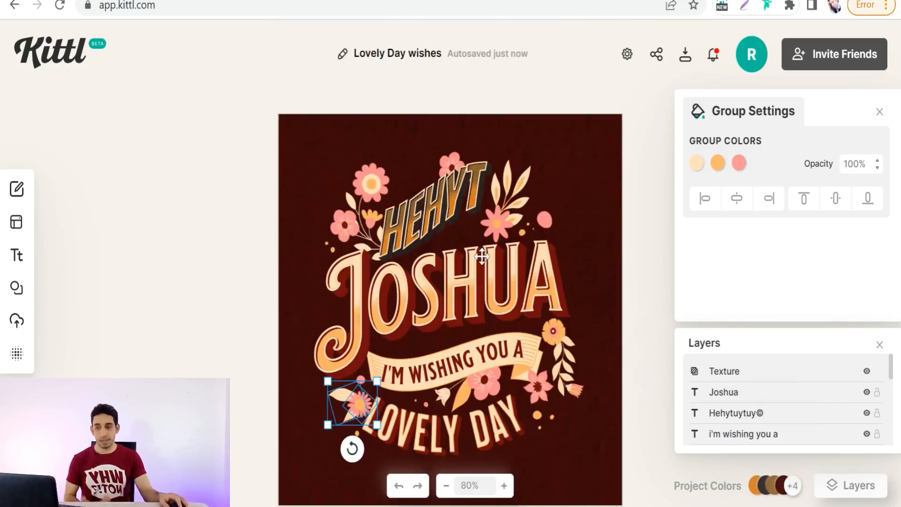
{"action": "scroll", "coordinate": [479, 253], "scroll_direction": "down", "scroll_amount": 5}
{"action": "left_click", "coordinate": [734, 379]}
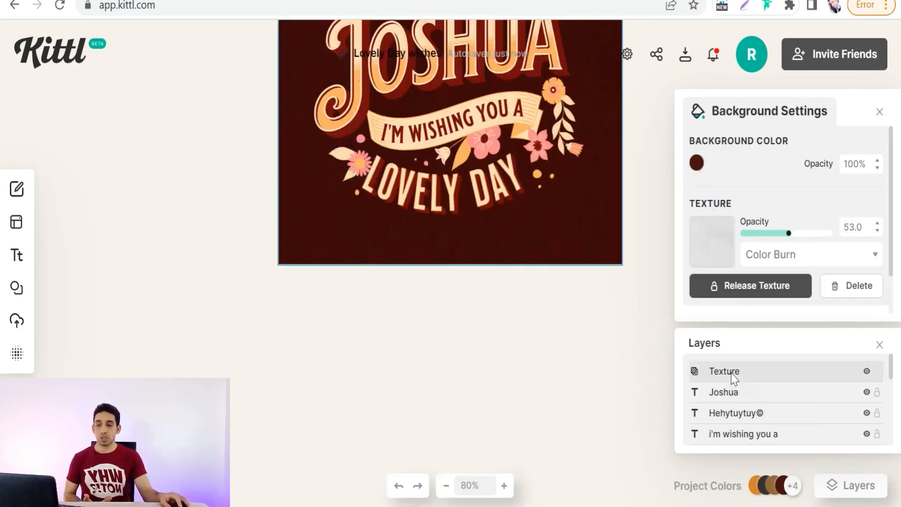
{"action": "scroll", "coordinate": [845, 422], "scroll_direction": "down", "scroll_amount": 3}
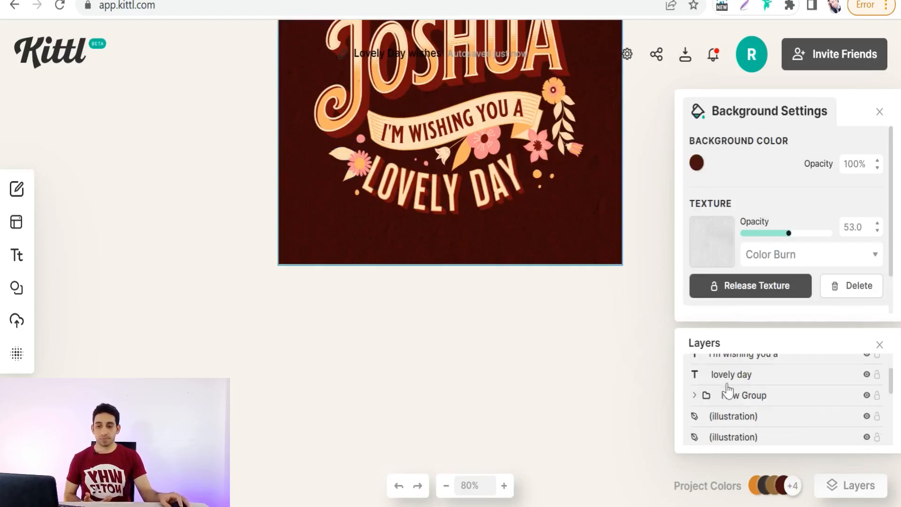
Select the "lovely day" text layer and two of the group layers to view their settings
{"action": "left_click", "coordinate": [741, 377]}
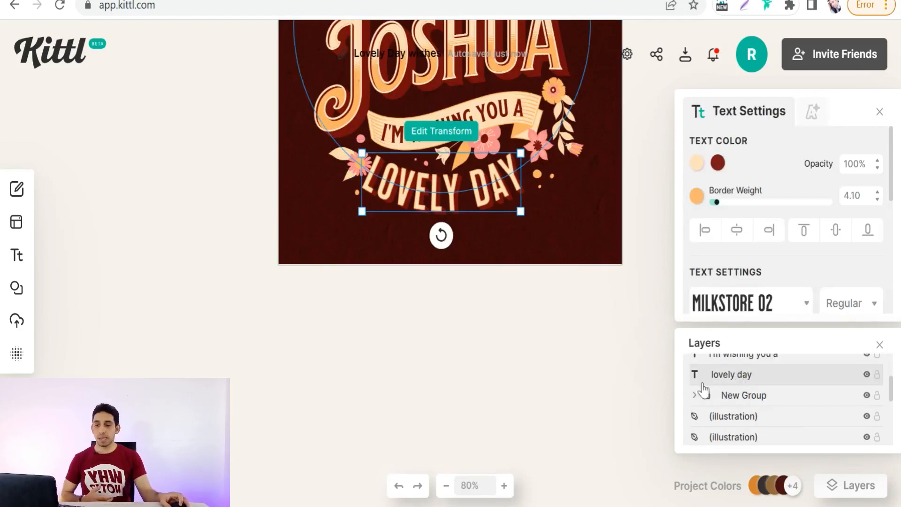
{"action": "left_click", "coordinate": [745, 398]}
{"action": "scroll", "coordinate": [745, 398], "scroll_direction": "down", "scroll_amount": 3}
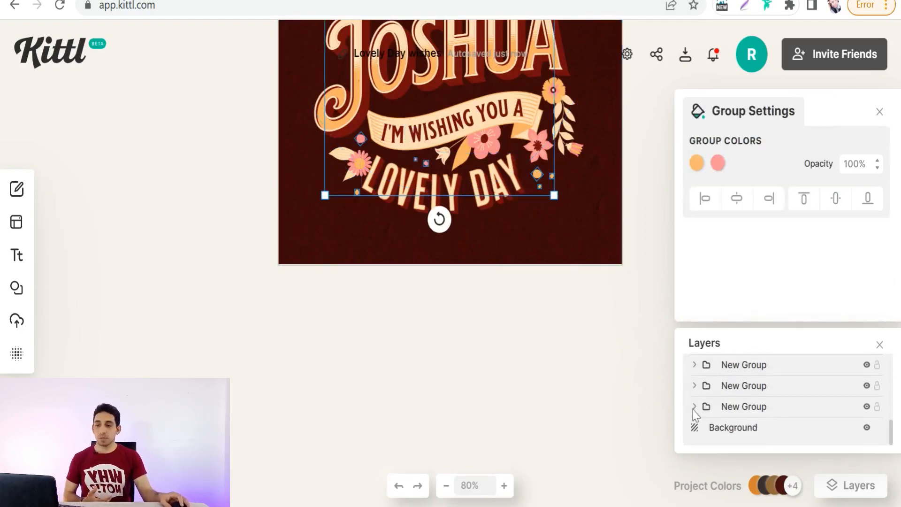
{"action": "left_click", "coordinate": [740, 390]}
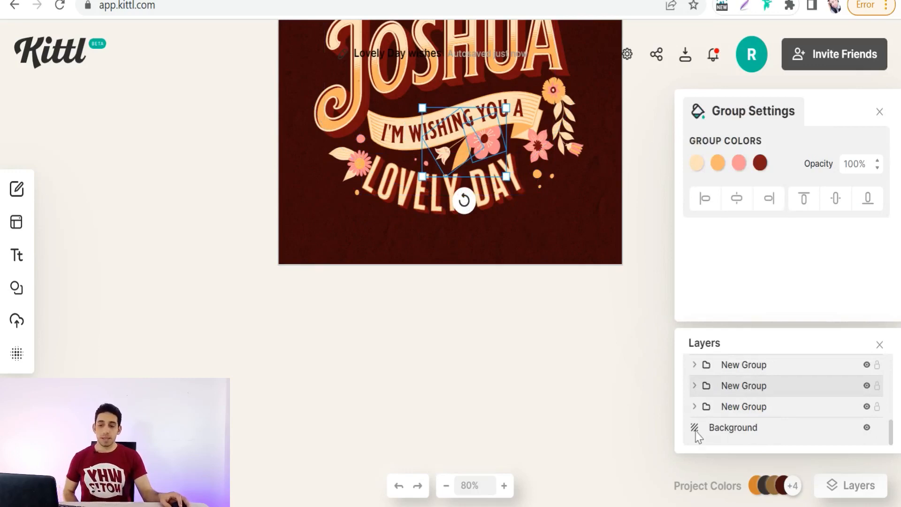
Select the Background layer and change the background color to a muted red, hex bd4747
{"action": "left_click", "coordinate": [722, 433]}
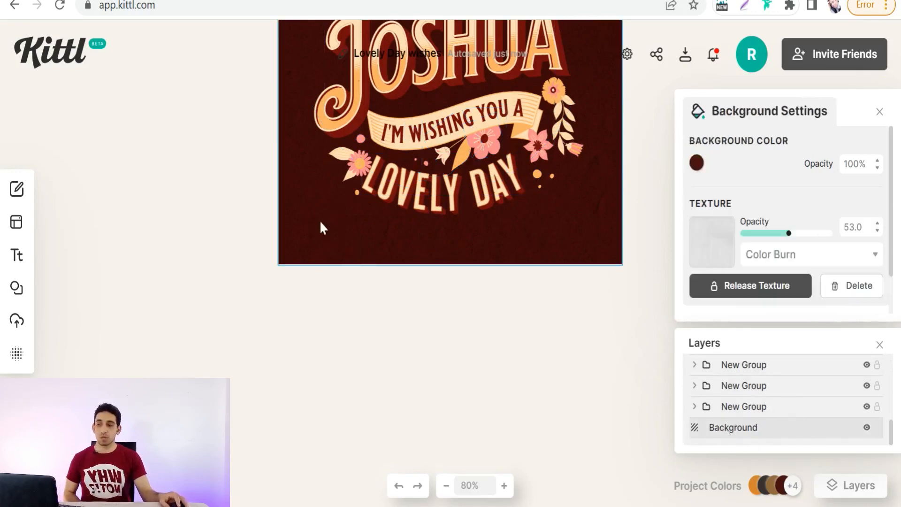
{"action": "scroll", "coordinate": [320, 222], "scroll_direction": "up", "scroll_amount": 8}
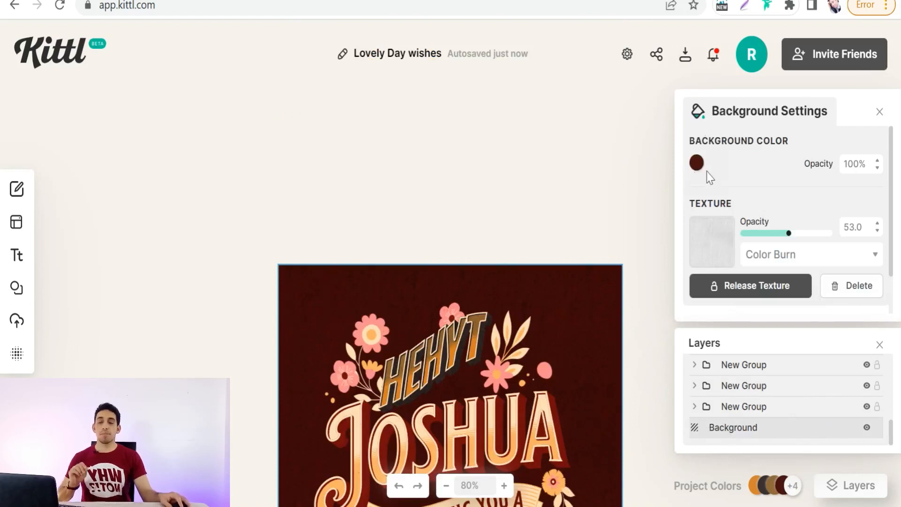
{"action": "left_click", "coordinate": [697, 162]}
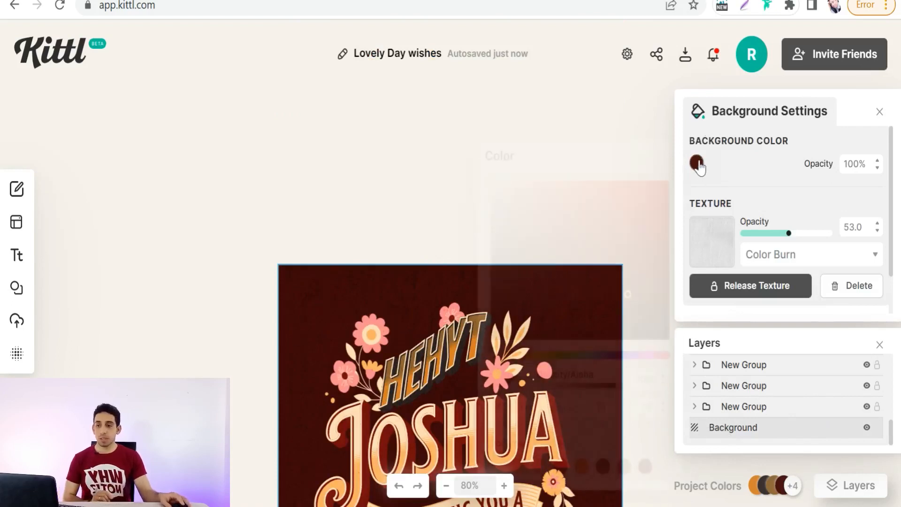
{"action": "mouse_move", "coordinate": [626, 298]}
{"action": "left_mouse_down"}
{"action": "mouse_move", "coordinate": [606, 215]}
{"action": "mouse_move", "coordinate": [648, 200]}
{"action": "mouse_move", "coordinate": [649, 290]}
{"action": "mouse_move", "coordinate": [604, 225]}
{"action": "left_mouse_up"}
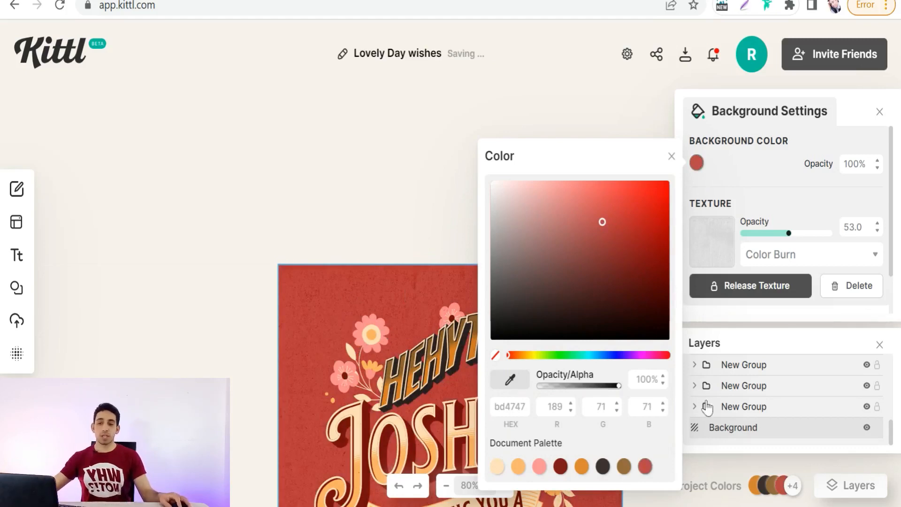
Release the texture from the background and delete it from the design
{"action": "left_click", "coordinate": [733, 287]}
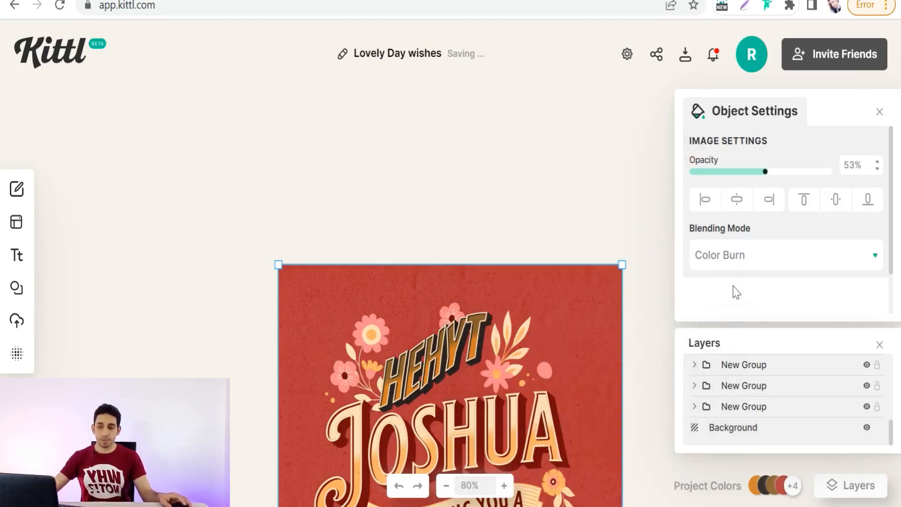
{"action": "left_click_drag", "start_coordinate": [559, 315], "coordinate": [524, 332]}
{"action": "key", "text": "Delete"}
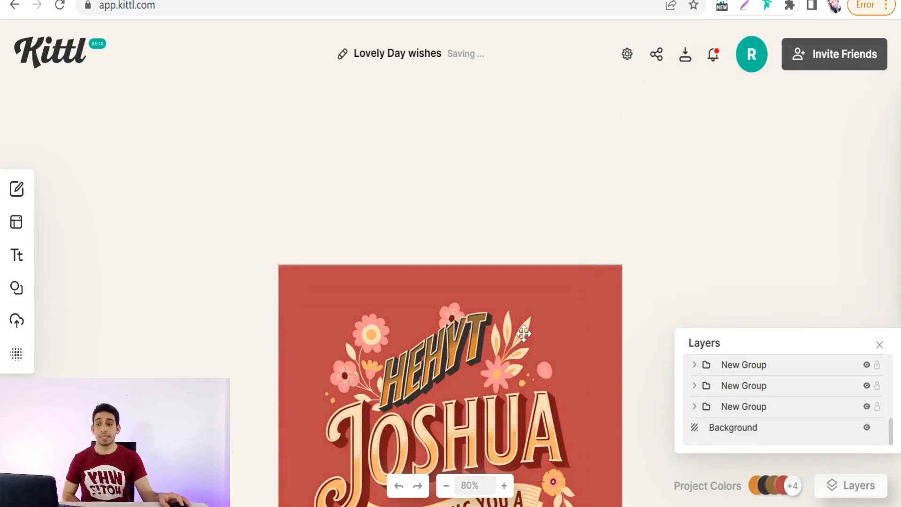
{"action": "scroll", "coordinate": [562, 313], "scroll_direction": "down", "scroll_amount": 5}
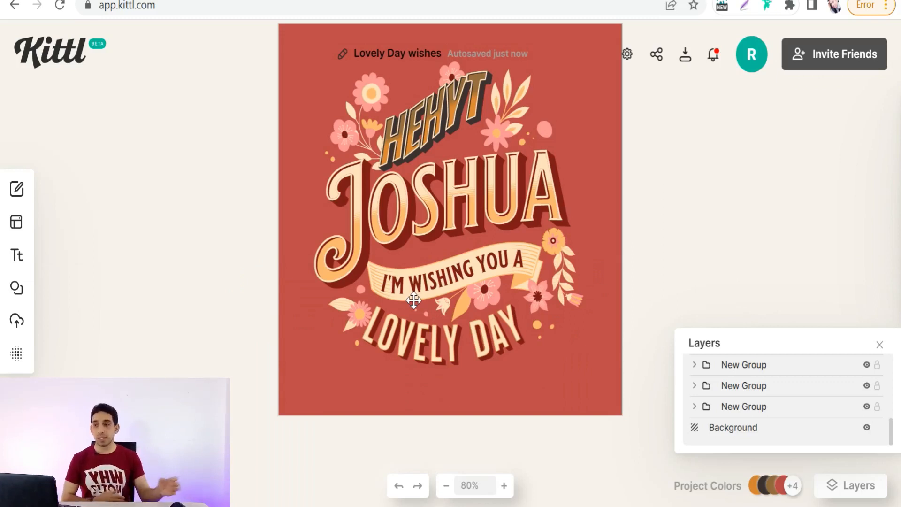
Look through the ready-made card designs and the preset text styles
{"action": "mouse_move", "coordinate": [21, 211]}
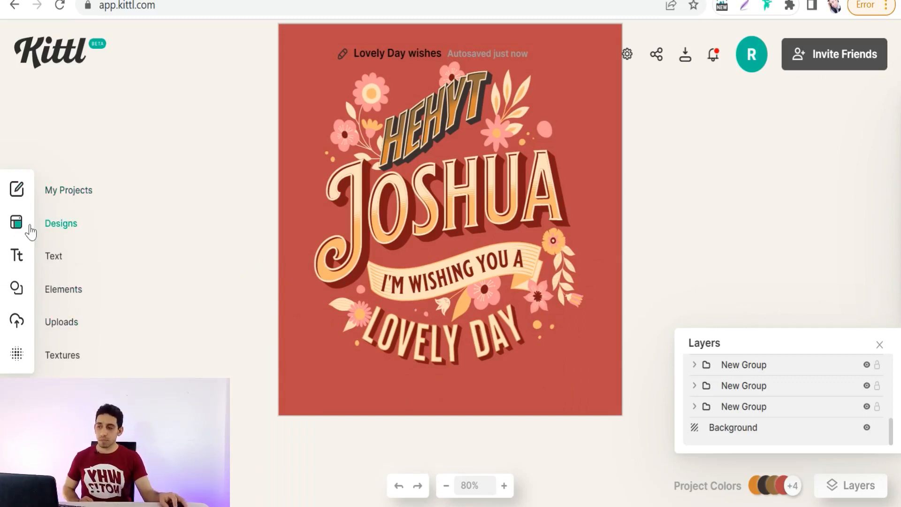
{"action": "left_click", "coordinate": [63, 232]}
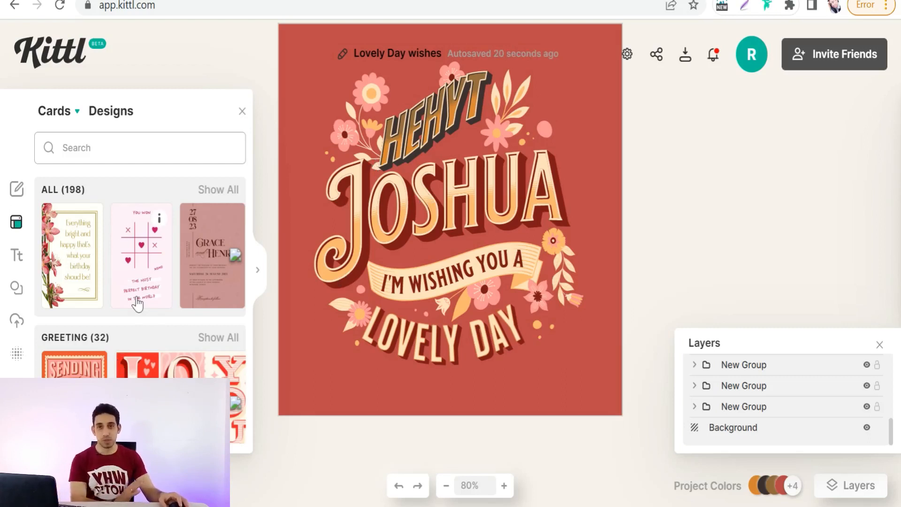
{"action": "left_click", "coordinate": [22, 264]}
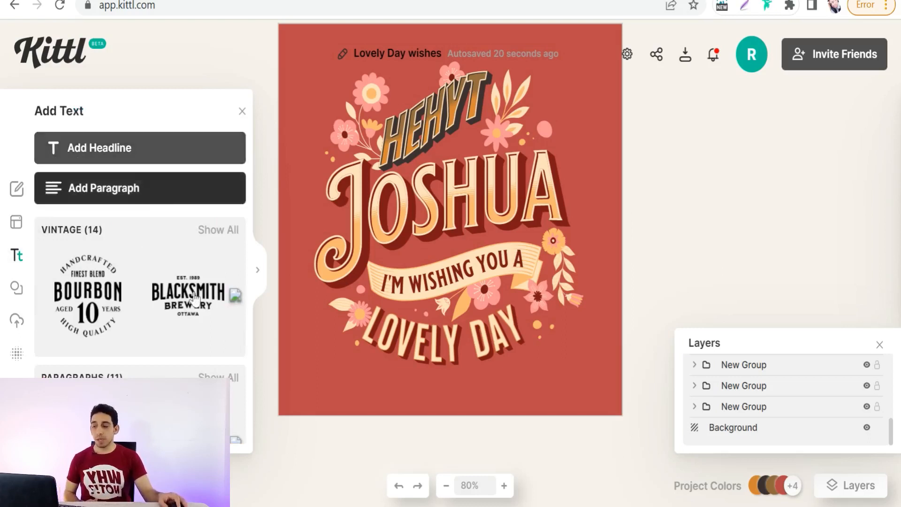
{"action": "scroll", "coordinate": [107, 317], "scroll_direction": "down", "scroll_amount": 3}
{"action": "scroll", "coordinate": [107, 316], "scroll_direction": "down", "scroll_amount": 6}
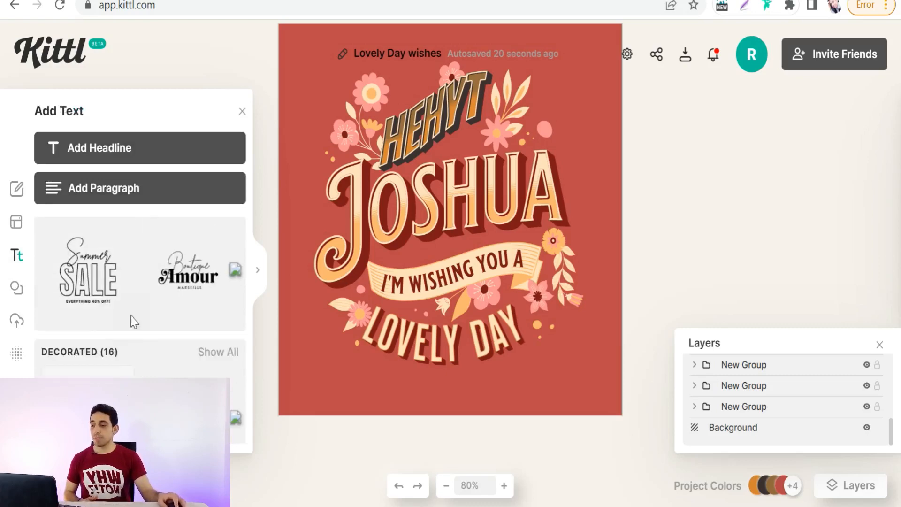
{"action": "scroll", "coordinate": [122, 312], "scroll_direction": "up", "scroll_amount": 8}
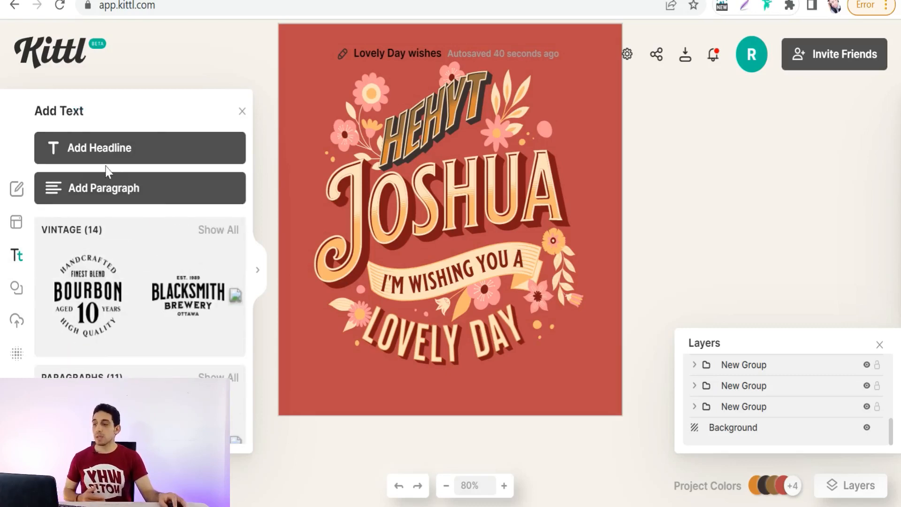
Add a headline to the design, look through its text settings and transformations, and erase its wording
{"action": "left_click", "coordinate": [101, 149]}
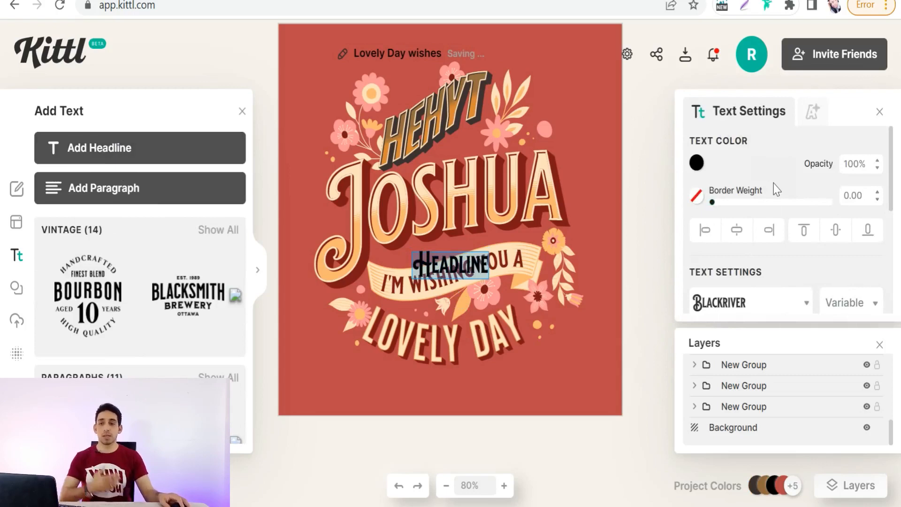
{"action": "scroll", "coordinate": [751, 239], "scroll_direction": "down", "scroll_amount": 2}
{"action": "scroll", "coordinate": [747, 247], "scroll_direction": "down", "scroll_amount": 3}
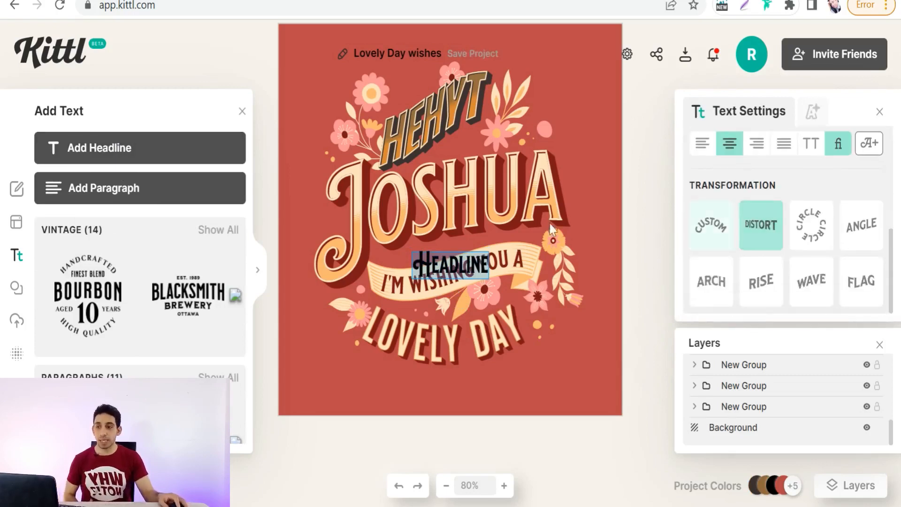
{"action": "key", "text": "BackSpace"}
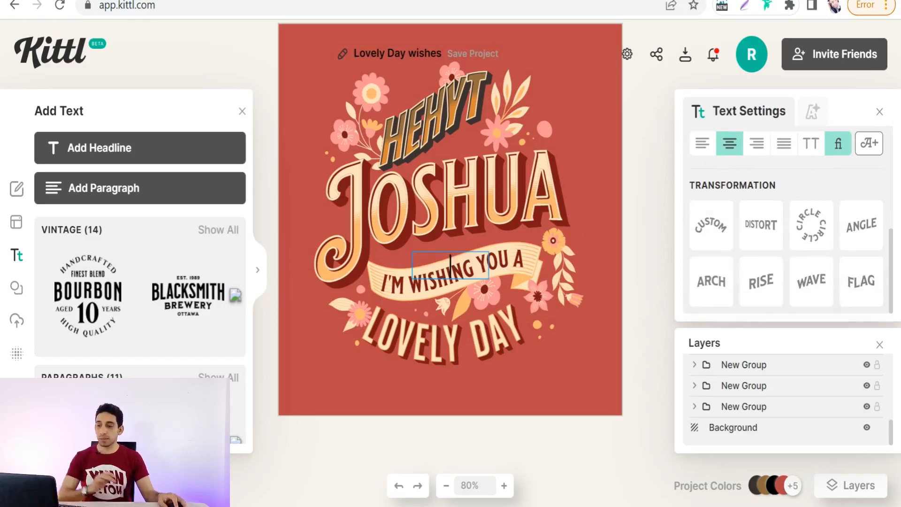
Browse the shape elements, including the basic shapes, badges, panels and ornate badges
{"action": "left_click", "coordinate": [19, 294]}
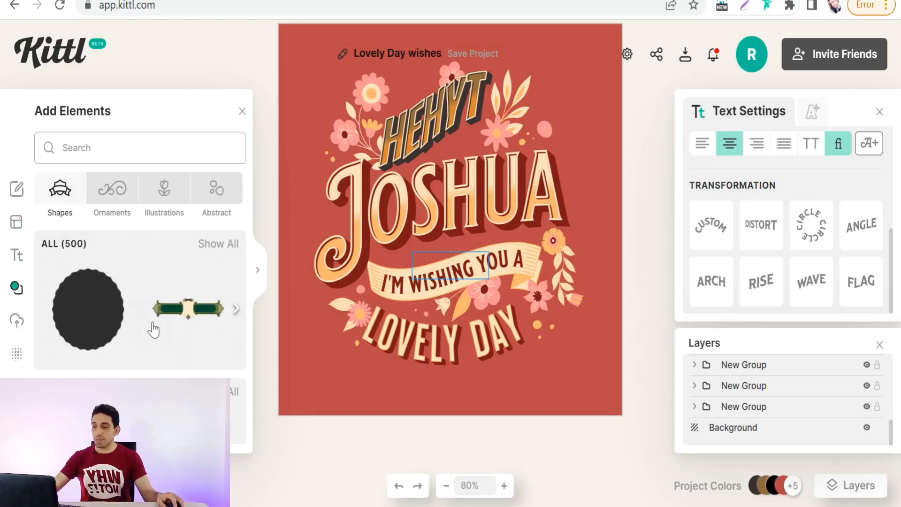
{"action": "scroll", "coordinate": [94, 312], "scroll_direction": "down", "scroll_amount": 3}
{"action": "scroll", "coordinate": [82, 306], "scroll_direction": "up", "scroll_amount": 3}
{"action": "scroll", "coordinate": [99, 343], "scroll_direction": "down", "scroll_amount": 3}
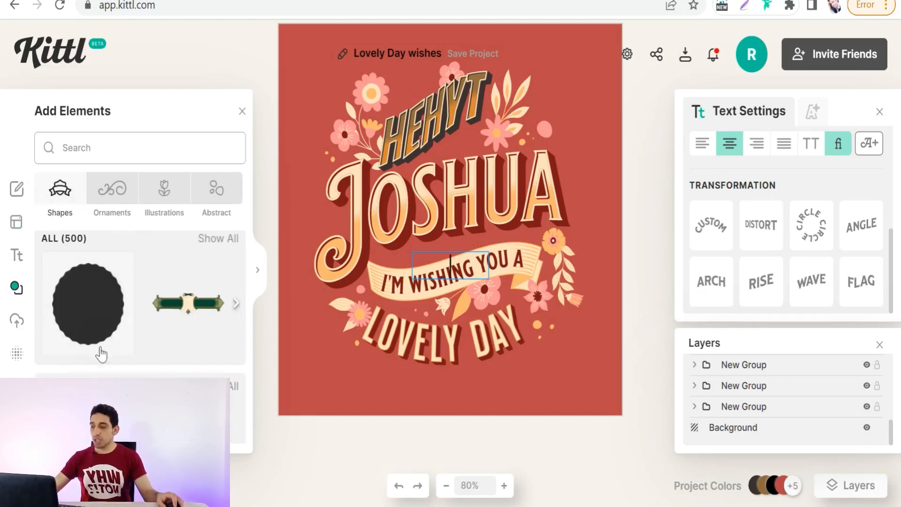
{"action": "scroll", "coordinate": [66, 347], "scroll_direction": "down", "scroll_amount": 2}
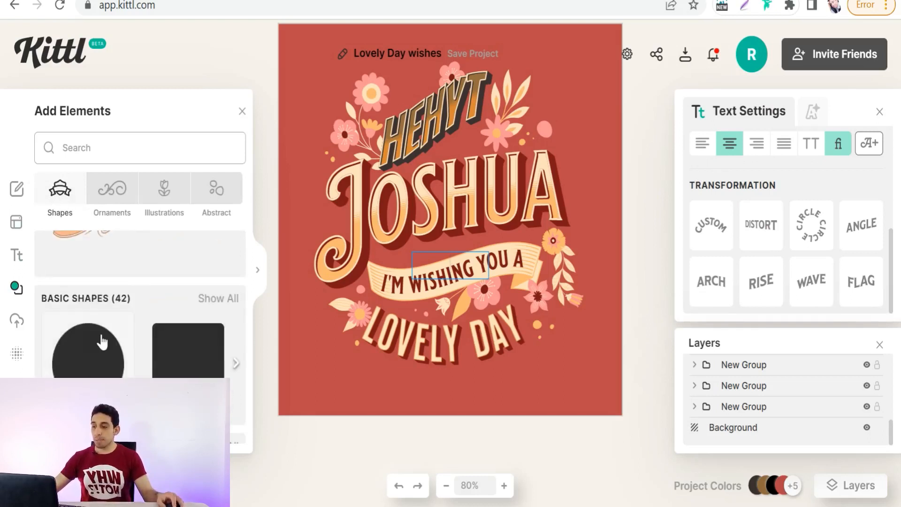
{"action": "scroll", "coordinate": [101, 342], "scroll_direction": "down", "scroll_amount": 2}
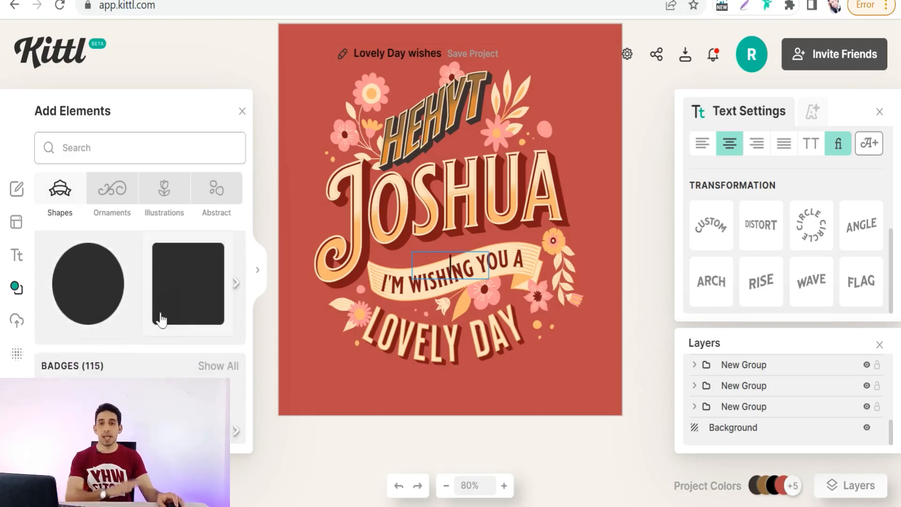
{"action": "scroll", "coordinate": [105, 312], "scroll_direction": "down", "scroll_amount": 5}
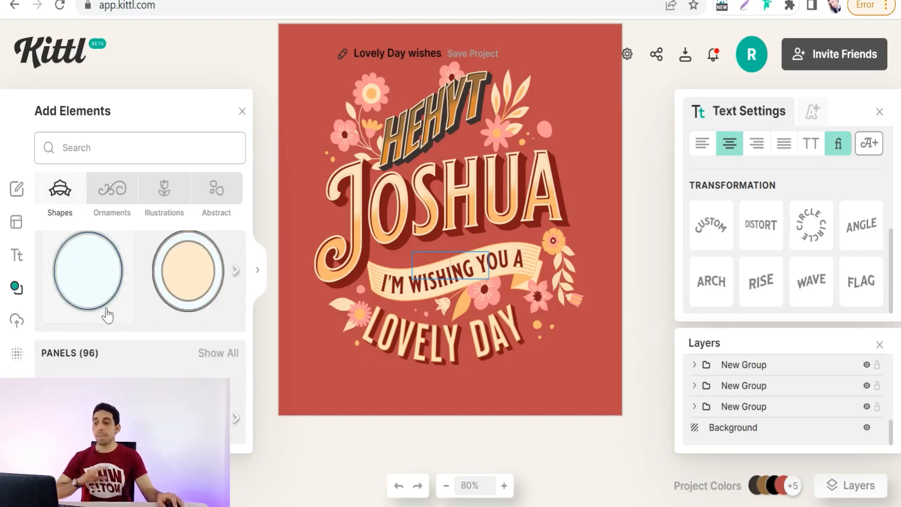
{"action": "scroll", "coordinate": [92, 328], "scroll_direction": "down", "scroll_amount": 2}
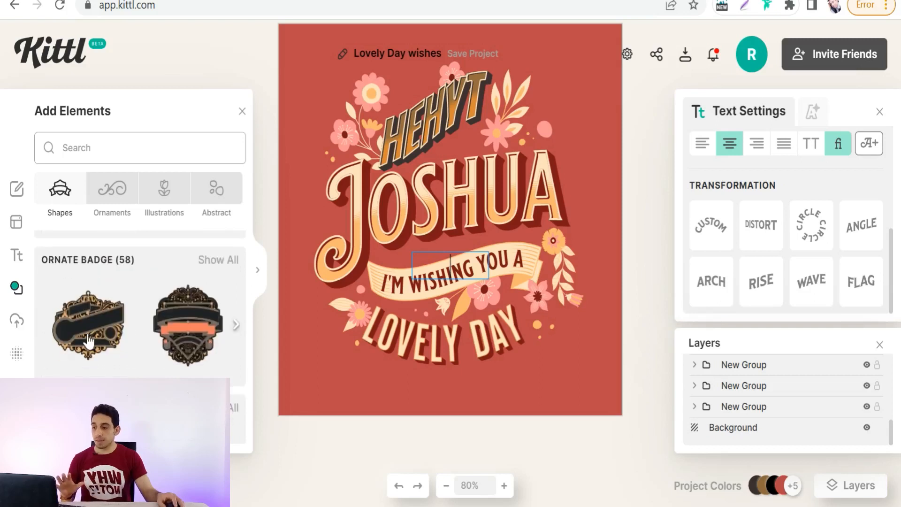
{"action": "scroll", "coordinate": [108, 336], "scroll_direction": "down", "scroll_amount": 2}
{"action": "scroll", "coordinate": [103, 319], "scroll_direction": "up", "scroll_amount": 10}
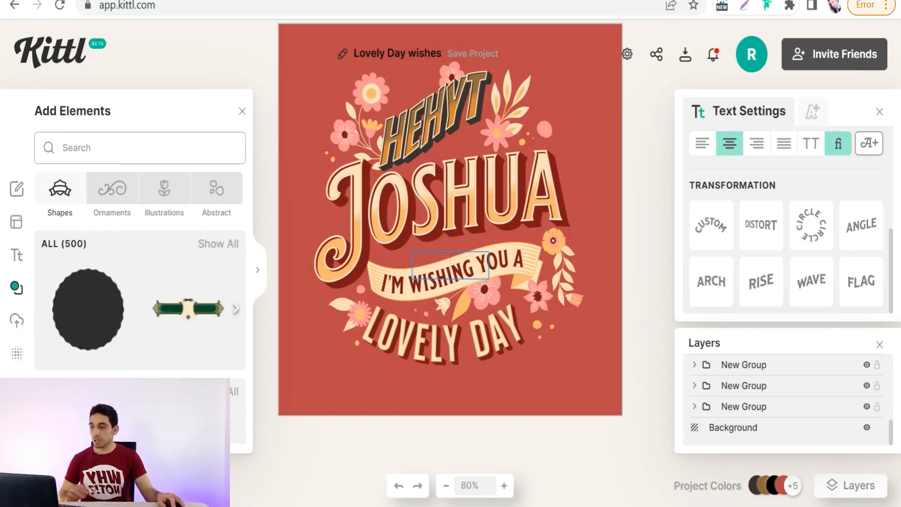
Search the elements for "circle", try the light-blue round badge with the dark scalloped edge on the design, and delete it
{"action": "type", "text": "circle"}
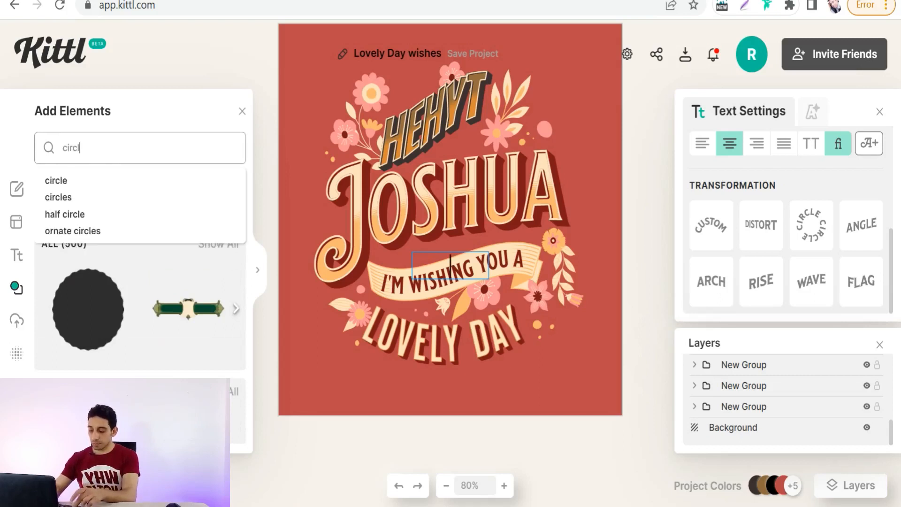
{"action": "left_click", "coordinate": [55, 182]}
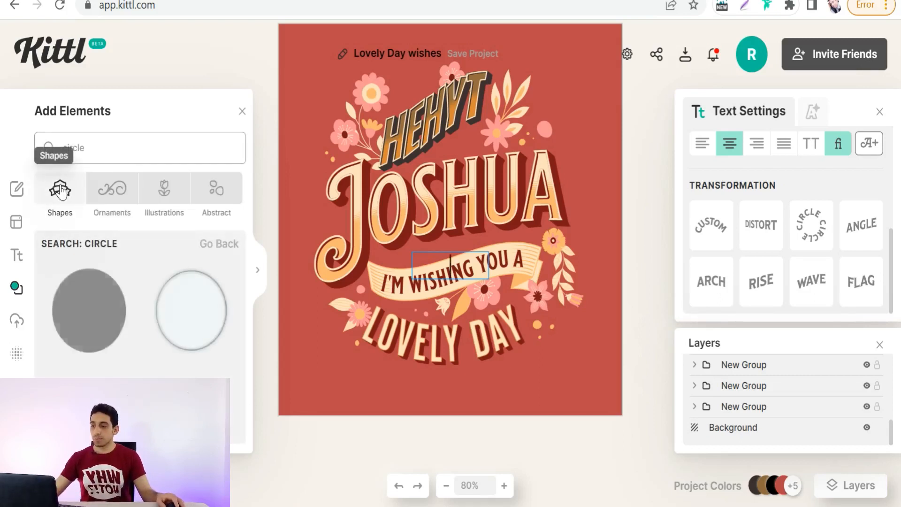
{"action": "scroll", "coordinate": [140, 305], "scroll_direction": "down", "scroll_amount": 3}
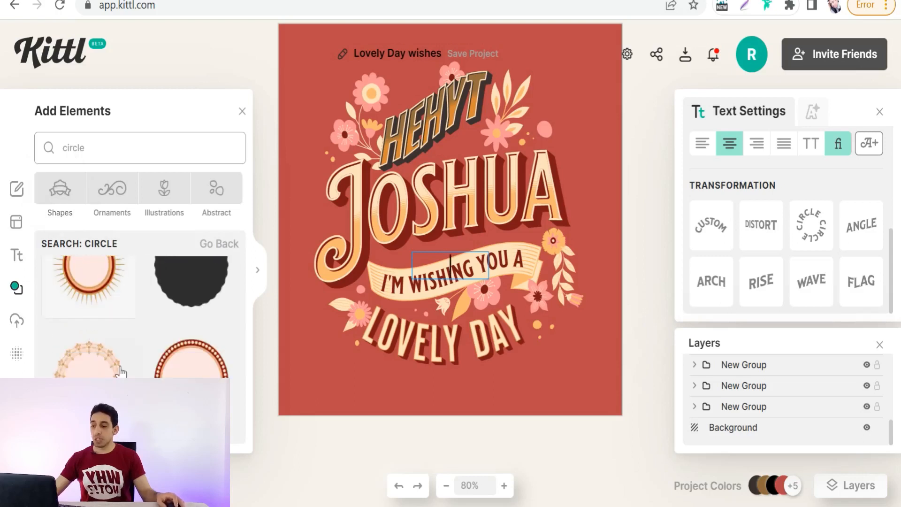
{"action": "scroll", "coordinate": [122, 338], "scroll_direction": "down", "scroll_amount": 5}
{"action": "scroll", "coordinate": [128, 347], "scroll_direction": "down", "scroll_amount": 1}
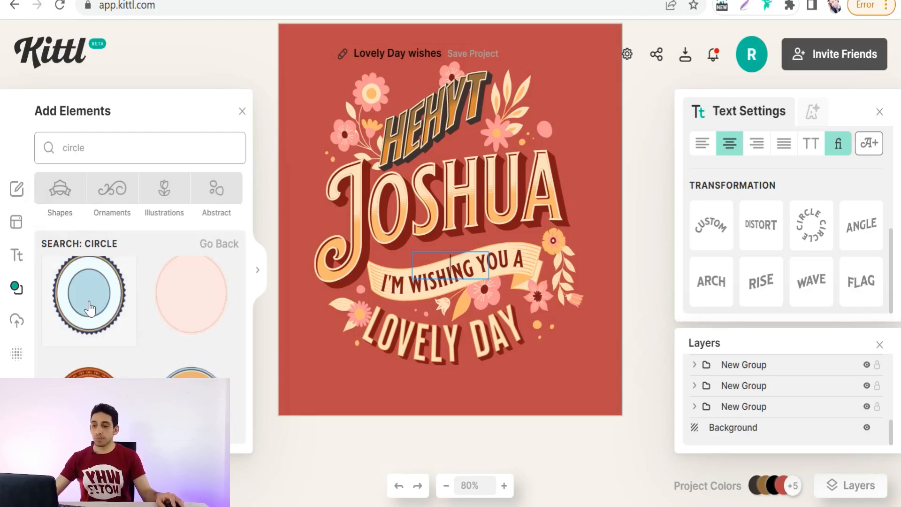
{"action": "left_click_drag", "start_coordinate": [90, 309], "coordinate": [392, 239]}
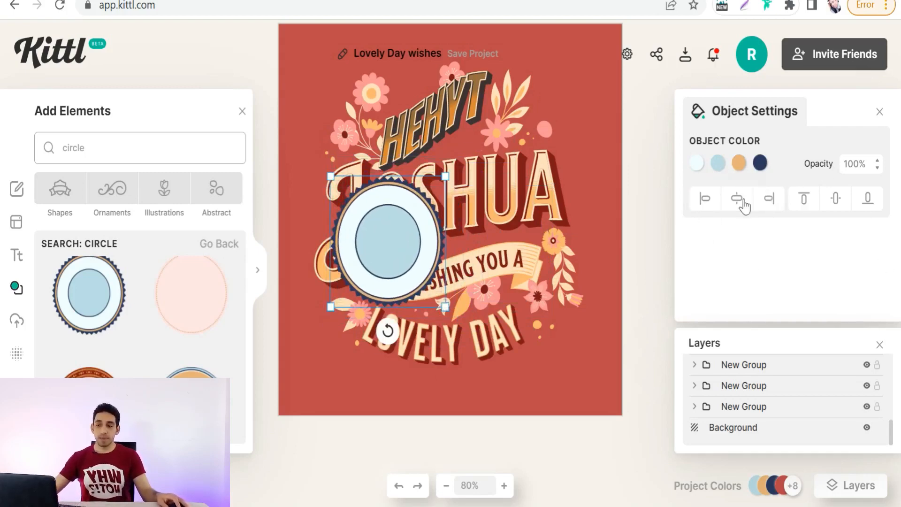
{"action": "key", "text": "Delete"}
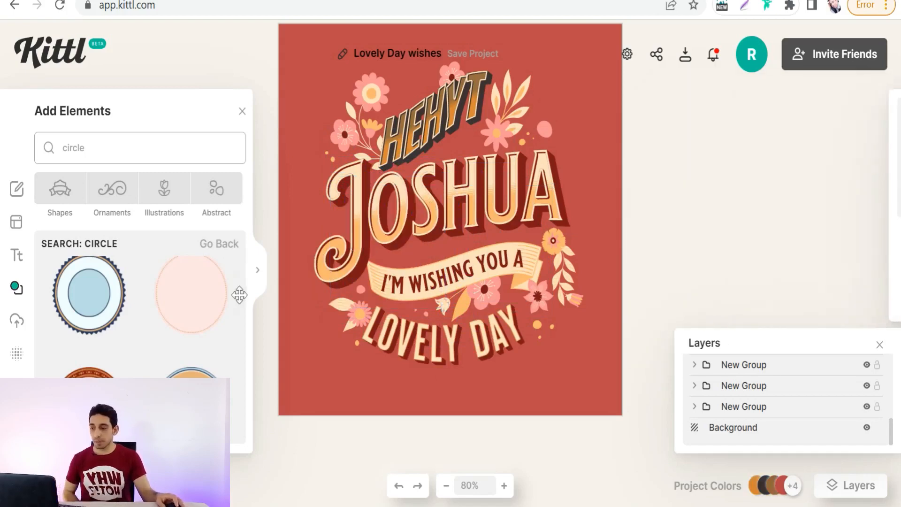
Open the ornaments category, switch to the illustrations, and browse groups such as Fine Florals and Skulls
{"action": "left_click", "coordinate": [113, 196]}
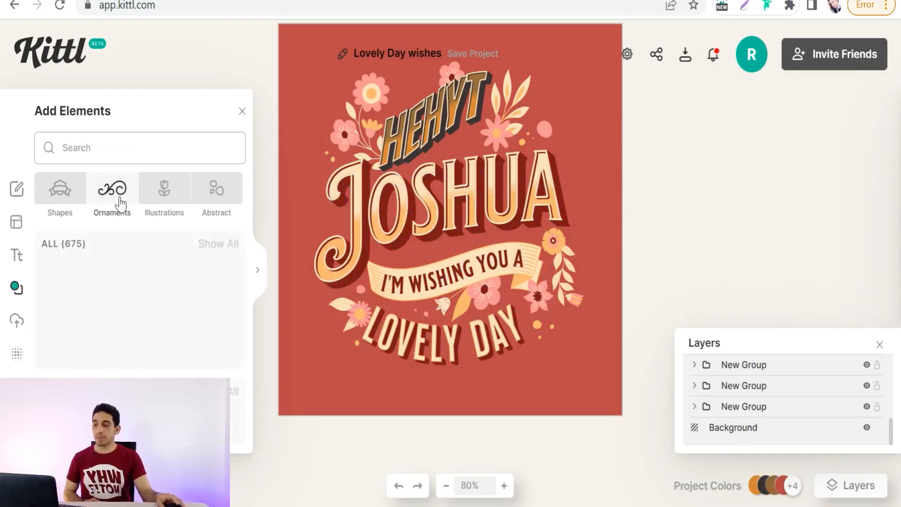
{"action": "left_click", "coordinate": [164, 200]}
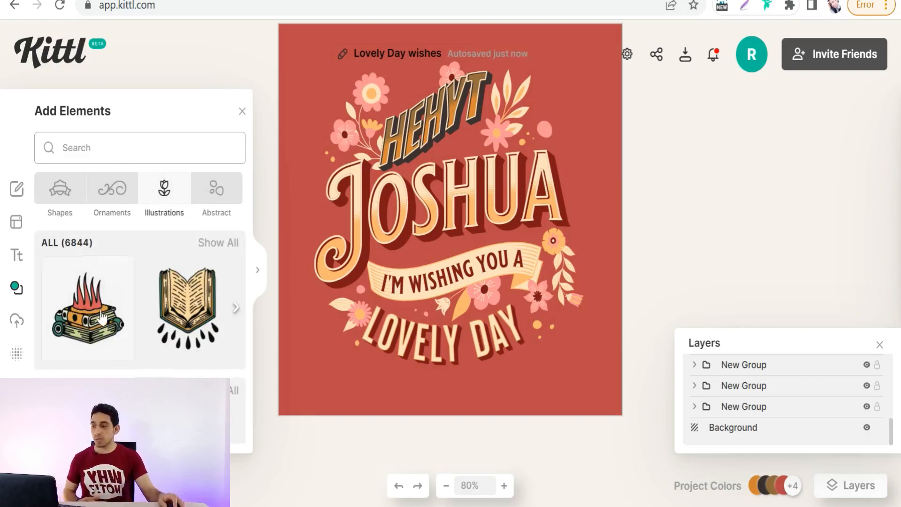
{"action": "scroll", "coordinate": [100, 311], "scroll_direction": "down", "scroll_amount": 10}
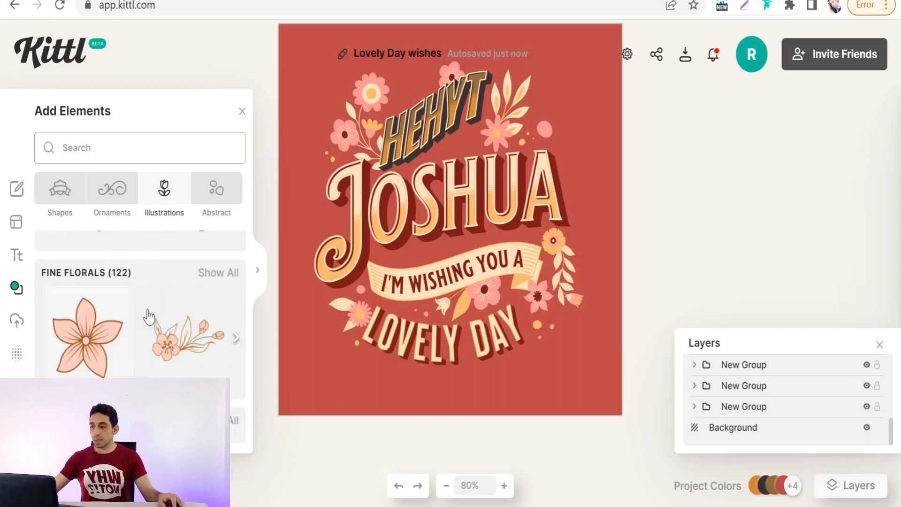
{"action": "scroll", "coordinate": [117, 345], "scroll_direction": "down", "scroll_amount": 4}
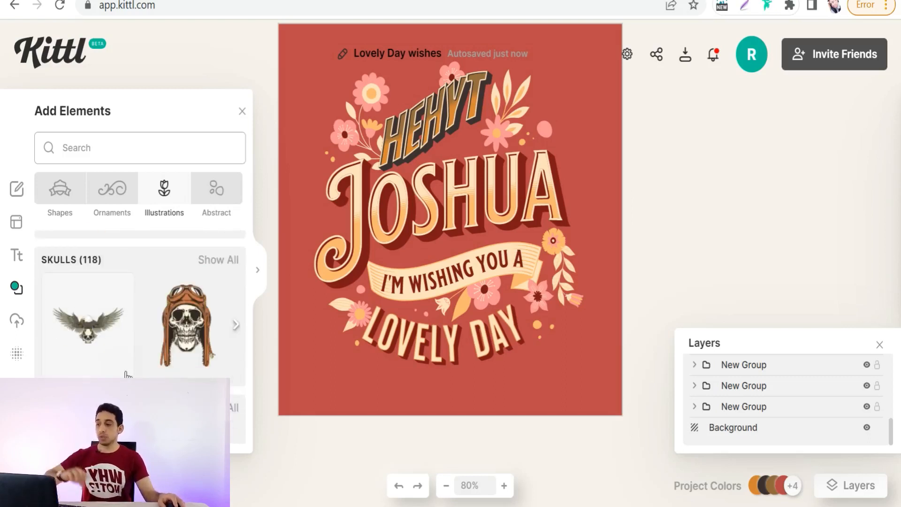
Search the elements for "hand" using the suggested term and browse through the matching hand illustrations
{"action": "scroll", "coordinate": [140, 310], "scroll_direction": "down", "scroll_amount": 2}
{"action": "scroll", "coordinate": [126, 336], "scroll_direction": "up", "scroll_amount": 2}
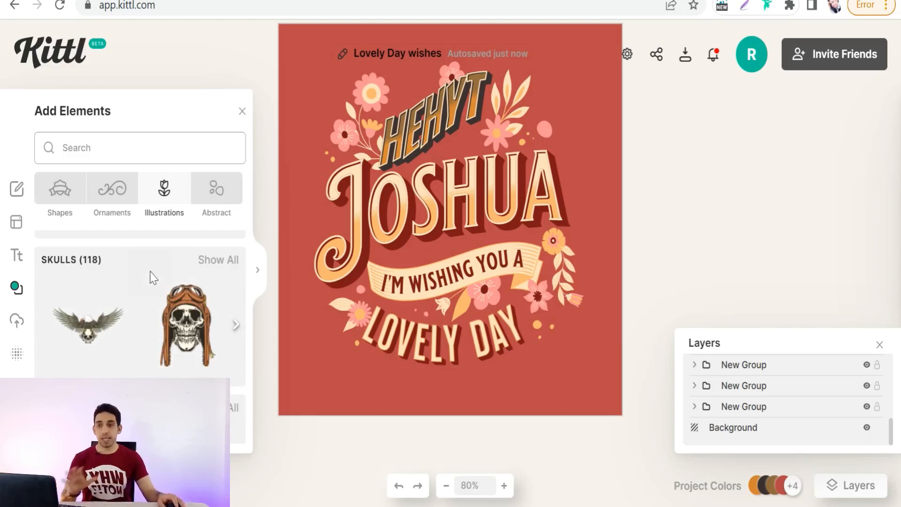
{"action": "scroll", "coordinate": [145, 296], "scroll_direction": "down", "scroll_amount": 5}
{"action": "scroll", "coordinate": [122, 328], "scroll_direction": "up", "scroll_amount": 5}
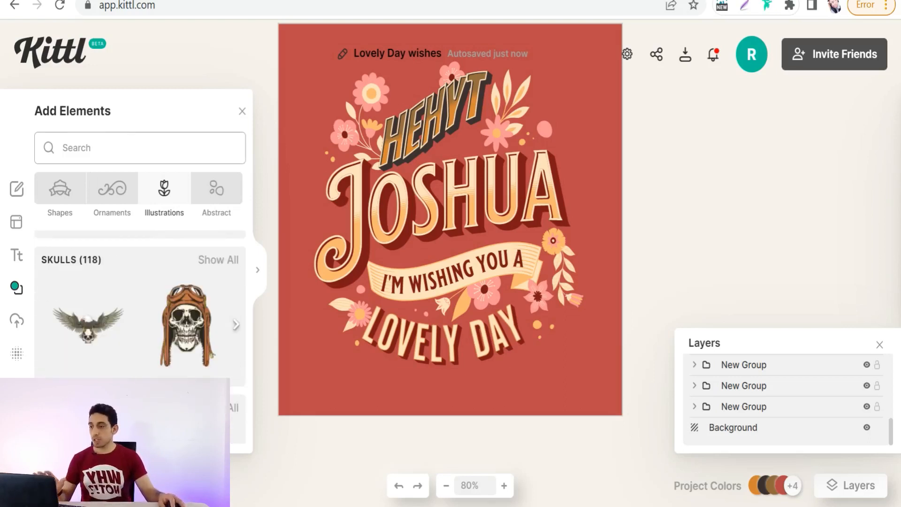
{"action": "type", "text": "hand"}
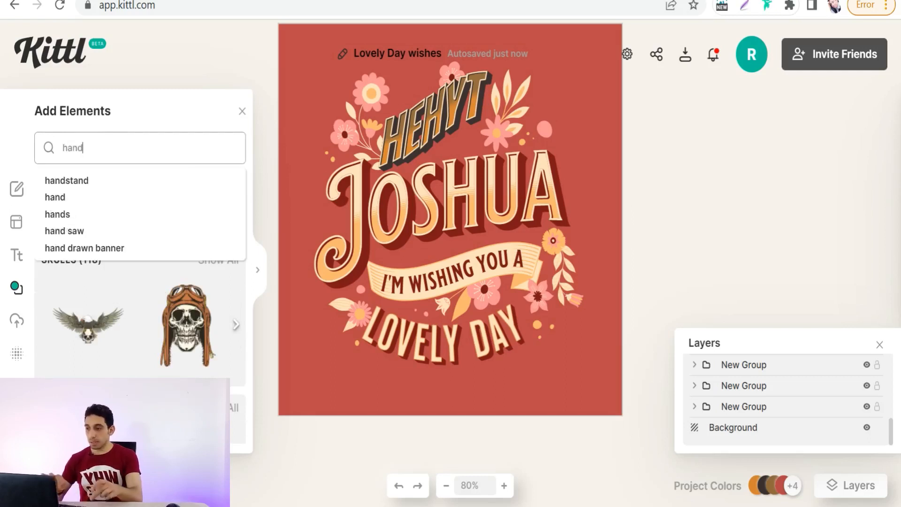
{"action": "left_click", "coordinate": [65, 199]}
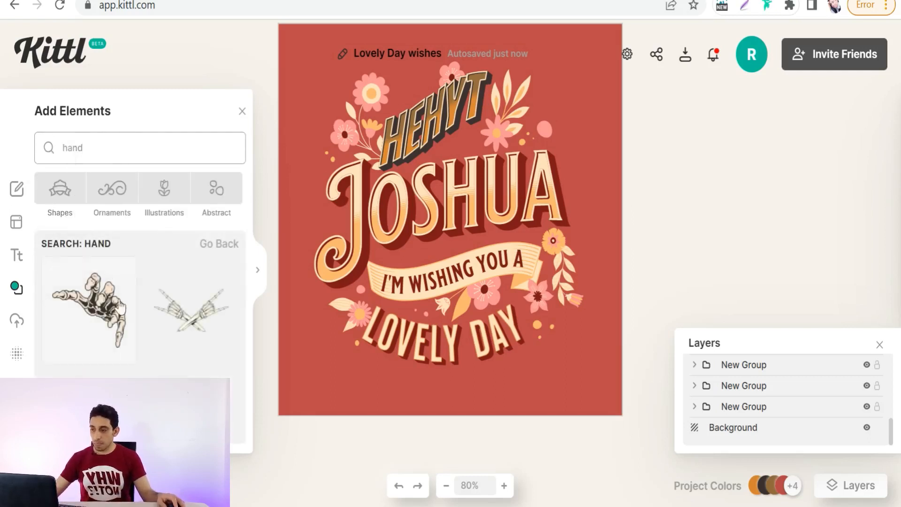
{"action": "scroll", "coordinate": [75, 324], "scroll_direction": "down", "scroll_amount": 5}
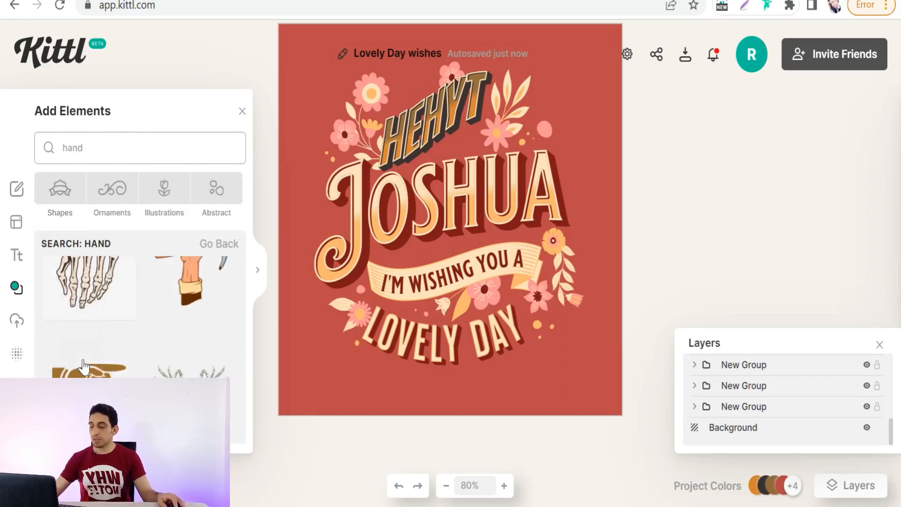
{"action": "scroll", "coordinate": [80, 328], "scroll_direction": "down", "scroll_amount": 5}
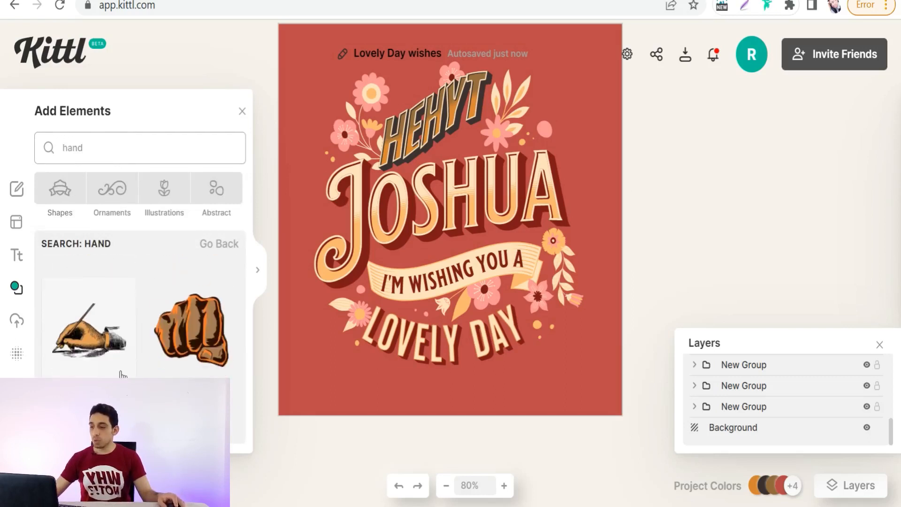
{"action": "scroll", "coordinate": [78, 373], "scroll_direction": "down", "scroll_amount": 10}
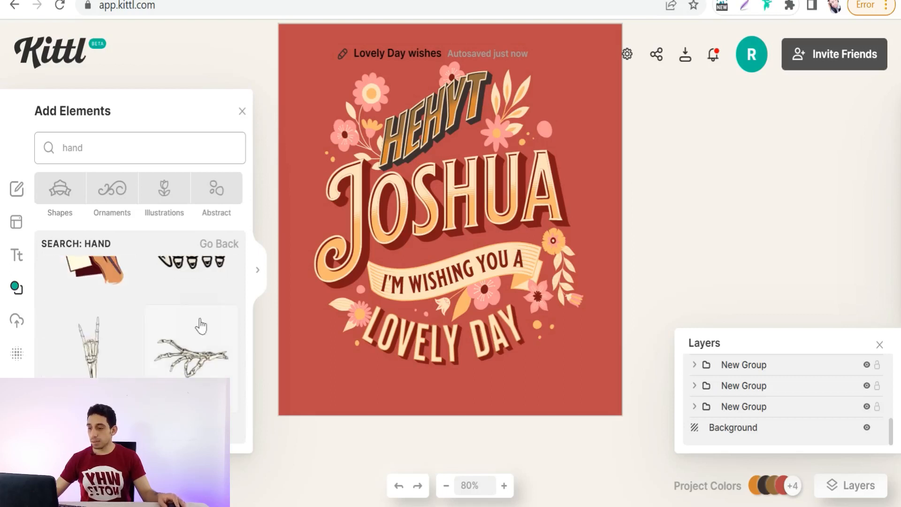
{"action": "scroll", "coordinate": [135, 357], "scroll_direction": "down", "scroll_amount": 8}
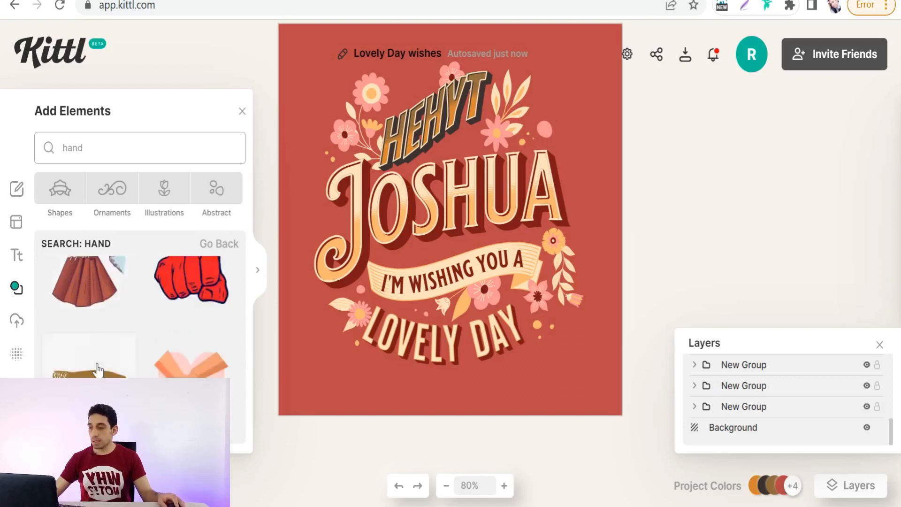
View the media uploads area, then browse the texture collections, including the paper, grunge, grain and wood textures
{"action": "left_click", "coordinate": [18, 324]}
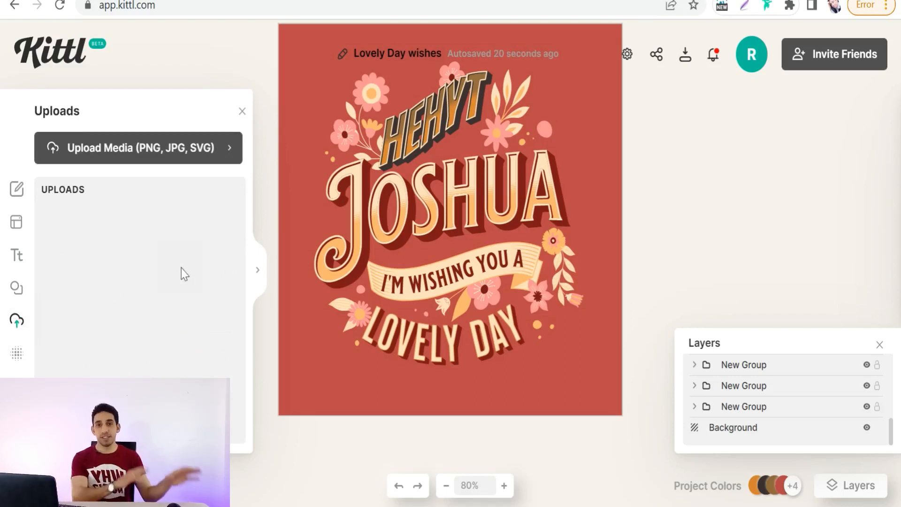
{"action": "left_click", "coordinate": [17, 357]}
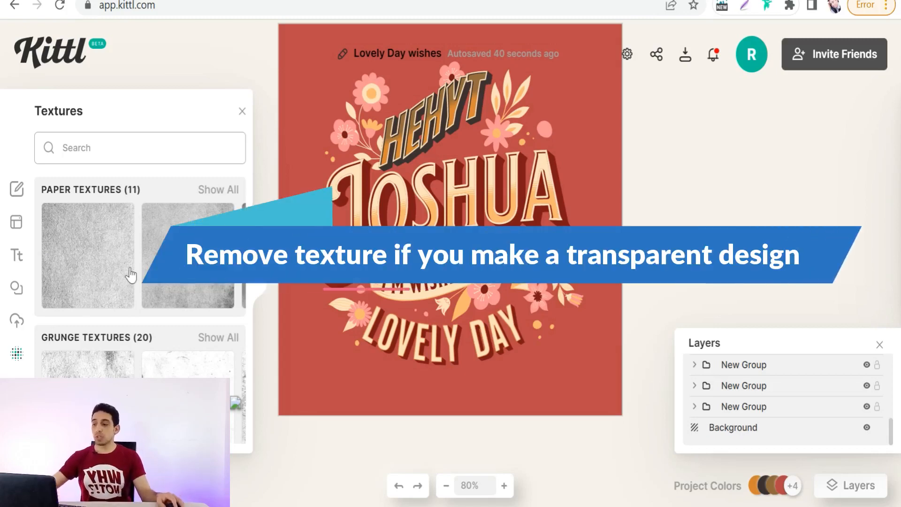
{"action": "scroll", "coordinate": [130, 274], "scroll_direction": "down", "scroll_amount": 9}
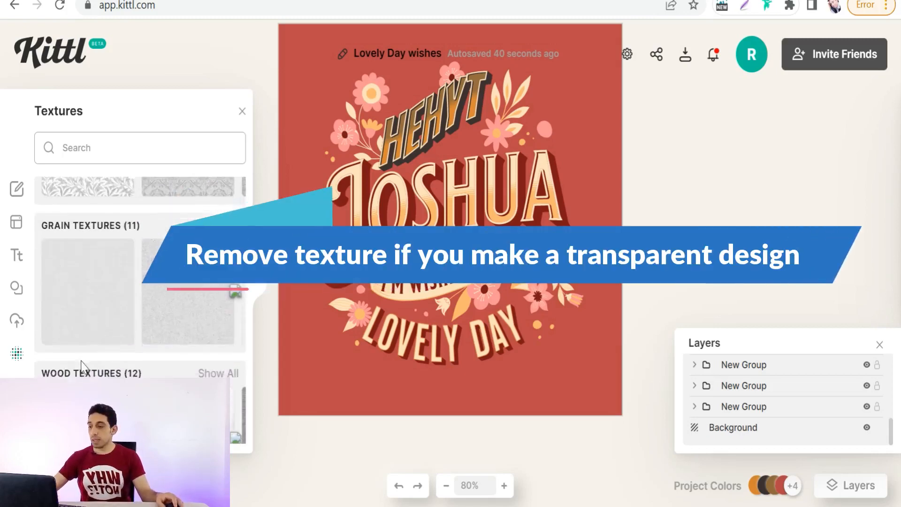
{"action": "scroll", "coordinate": [81, 366], "scroll_direction": "down", "scroll_amount": 3}
{"action": "scroll", "coordinate": [108, 282], "scroll_direction": "up", "scroll_amount": 12}
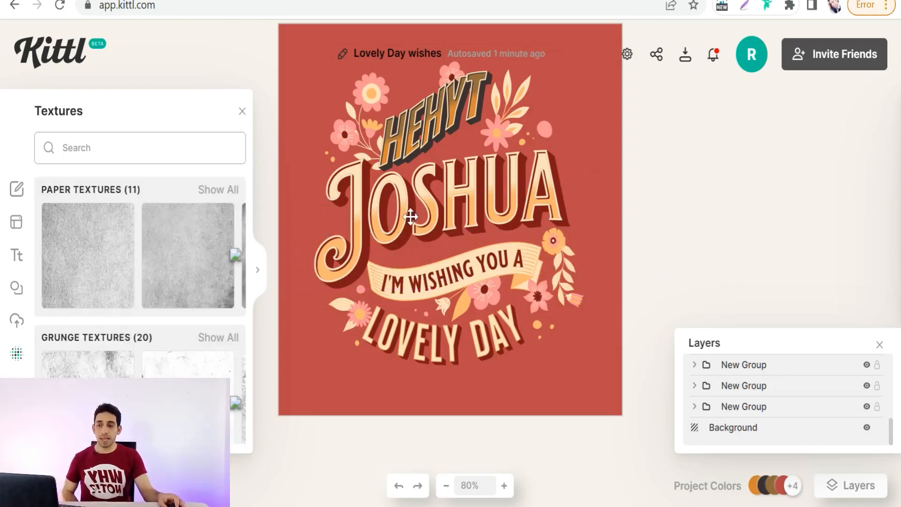
{"action": "scroll", "coordinate": [389, 304], "scroll_direction": "up", "scroll_amount": 5}
{"action": "scroll", "coordinate": [393, 316], "scroll_direction": "down", "scroll_amount": 5}
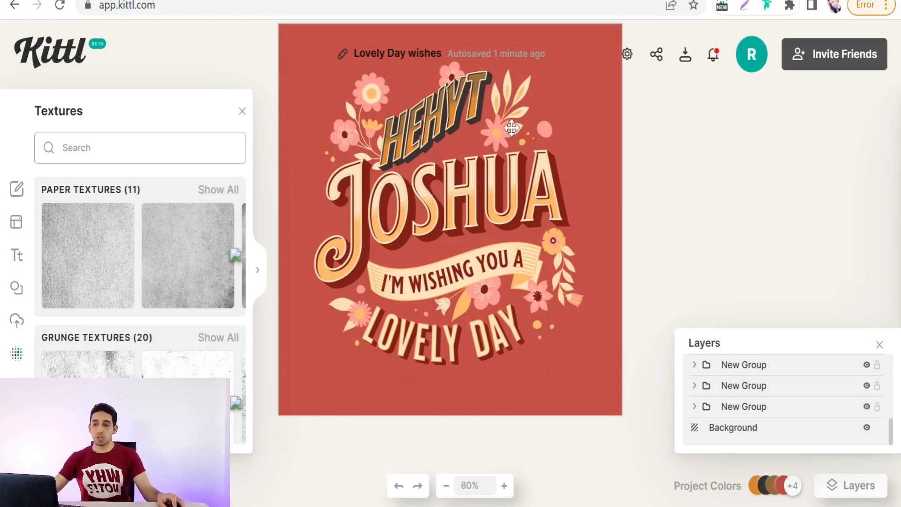
Download the design as a 1200 x 1200 px PNG with the background removed
{"action": "left_click", "coordinate": [686, 58]}
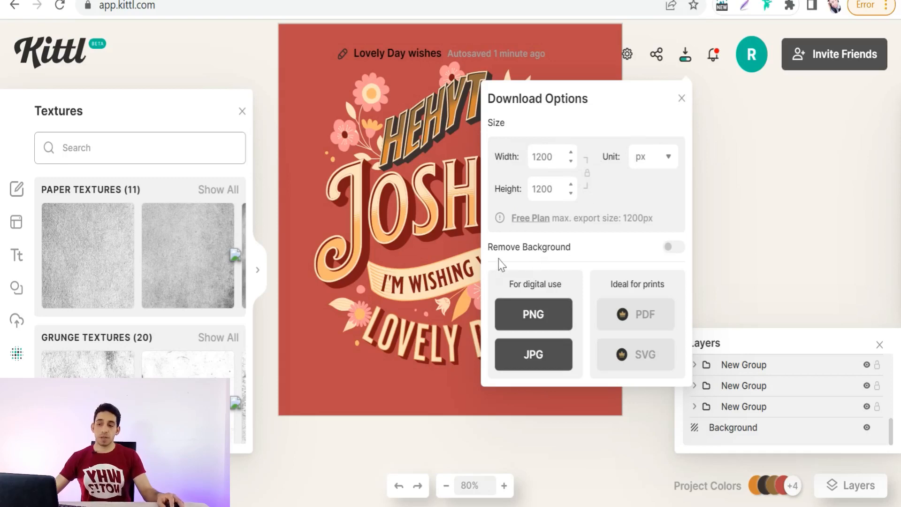
{"action": "left_click", "coordinate": [672, 247]}
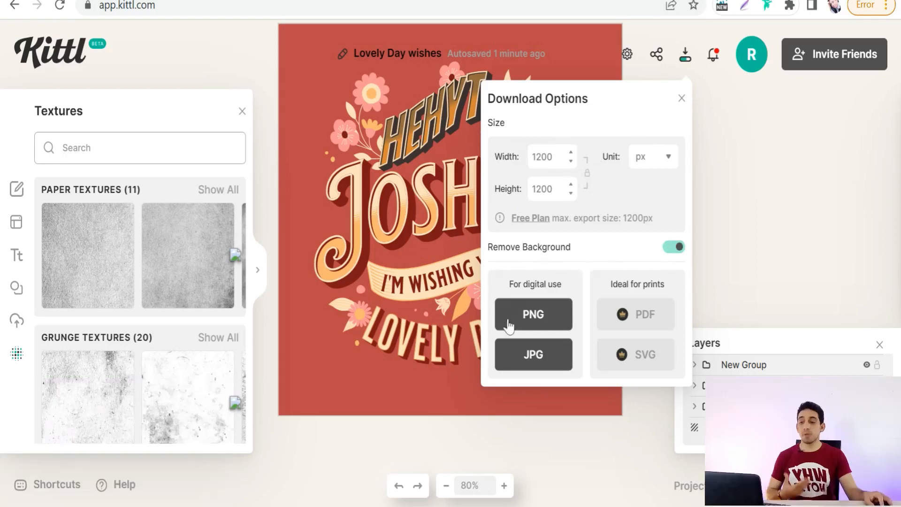
{"action": "left_click", "coordinate": [534, 320]}
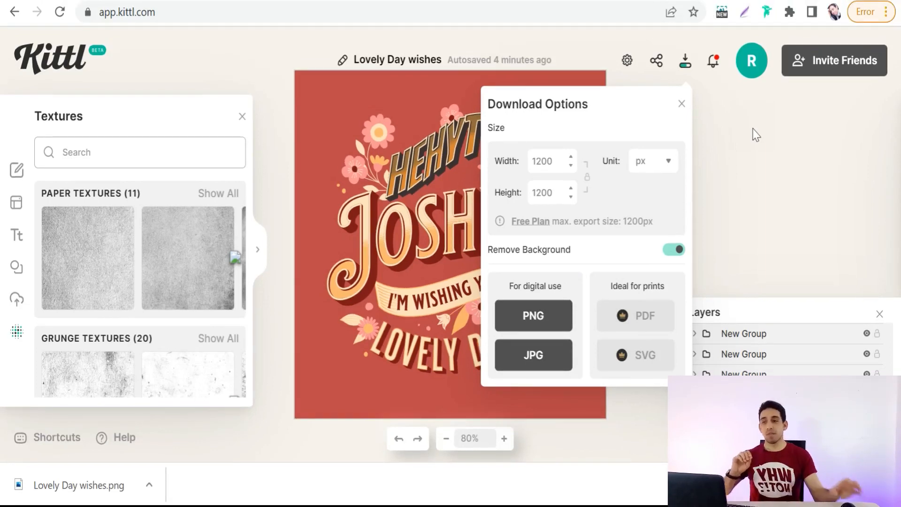
Open the account's subscription page and examine the Free, Pro and Expert plans, highlighting the Free plan's commercial license entry
{"action": "left_click", "coordinate": [755, 71]}
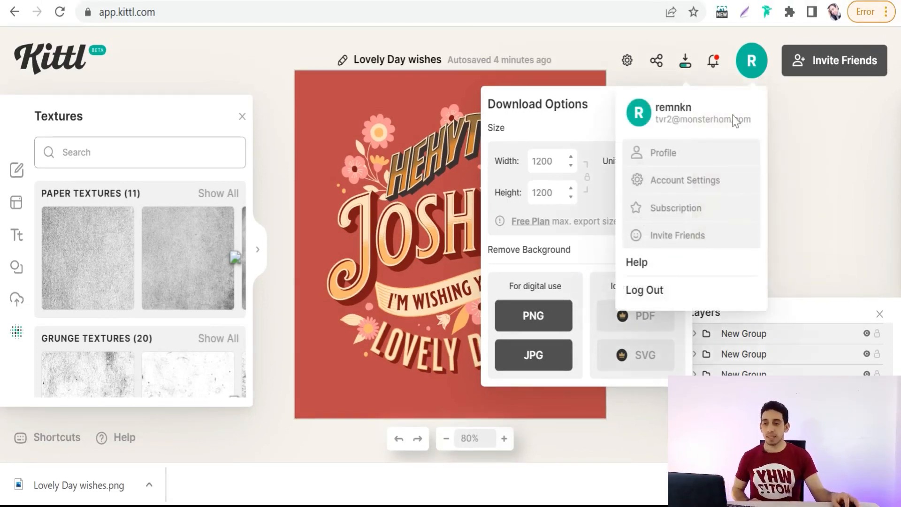
{"action": "left_click", "coordinate": [673, 212]}
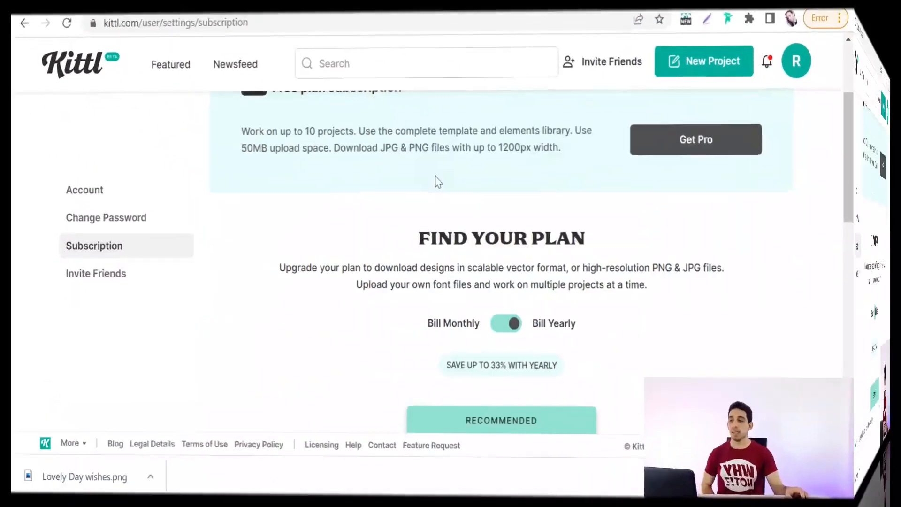
{"action": "scroll", "coordinate": [402, 194], "scroll_direction": "down", "scroll_amount": 6}
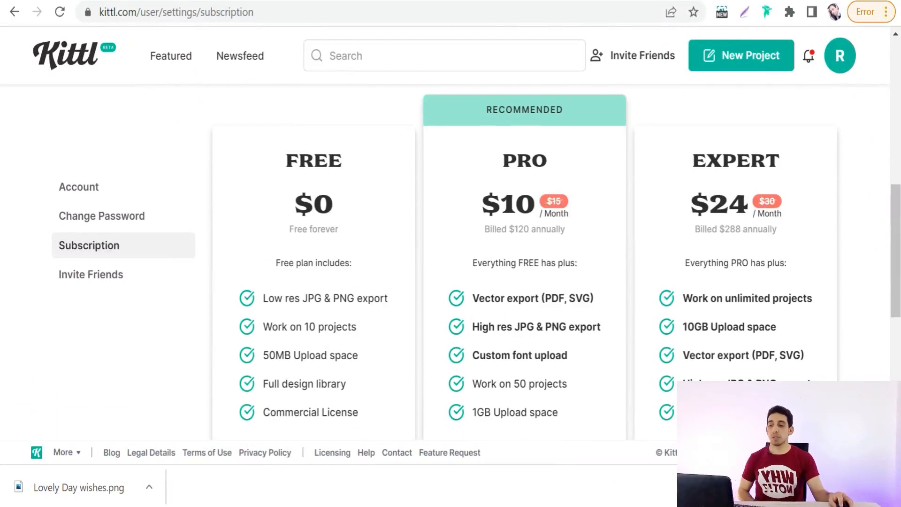
{"action": "left_click_drag", "start_coordinate": [270, 412], "coordinate": [363, 416]}
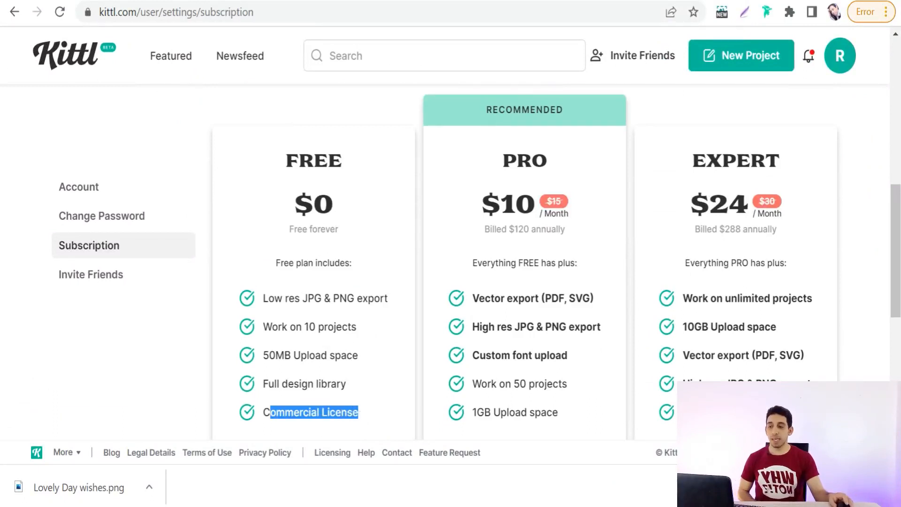